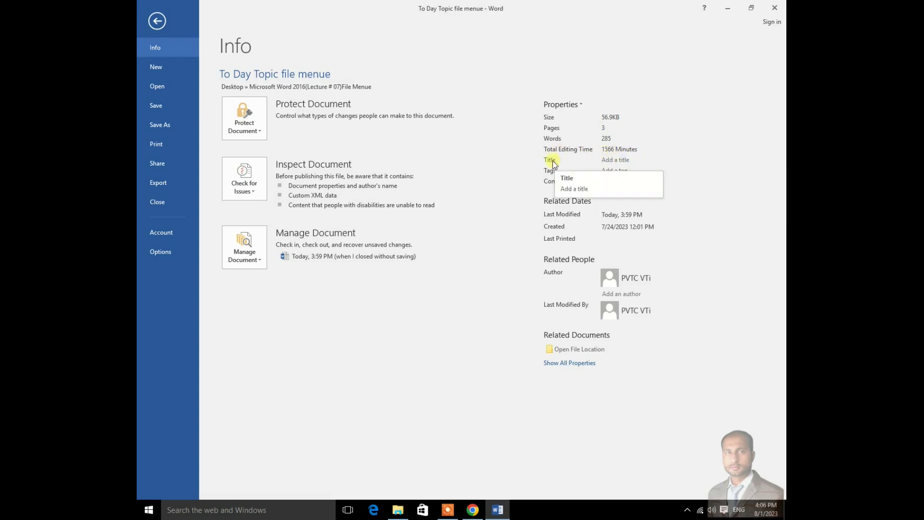
# Step: Leave the Title, Tags, Comments and Author fields empty, then open the document's file location
pyautogui.click(615, 160)
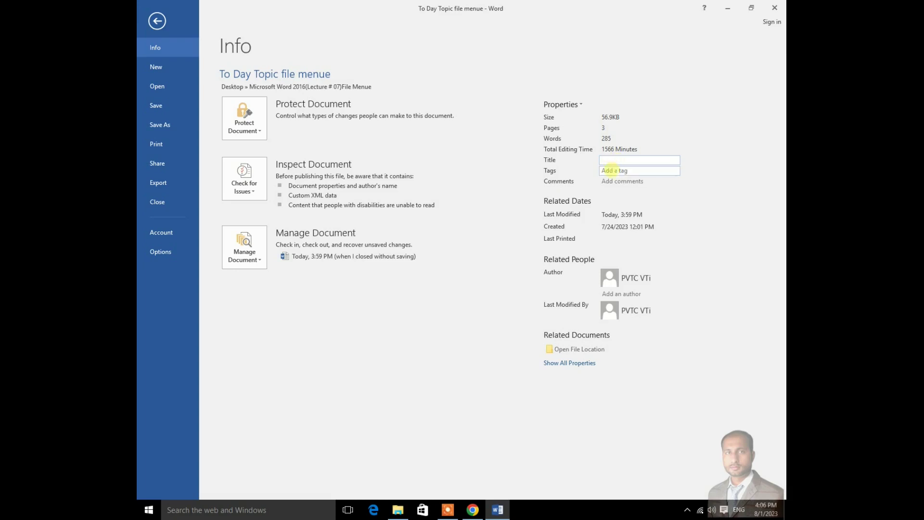
pyautogui.click(610, 171)
pyautogui.click(609, 182)
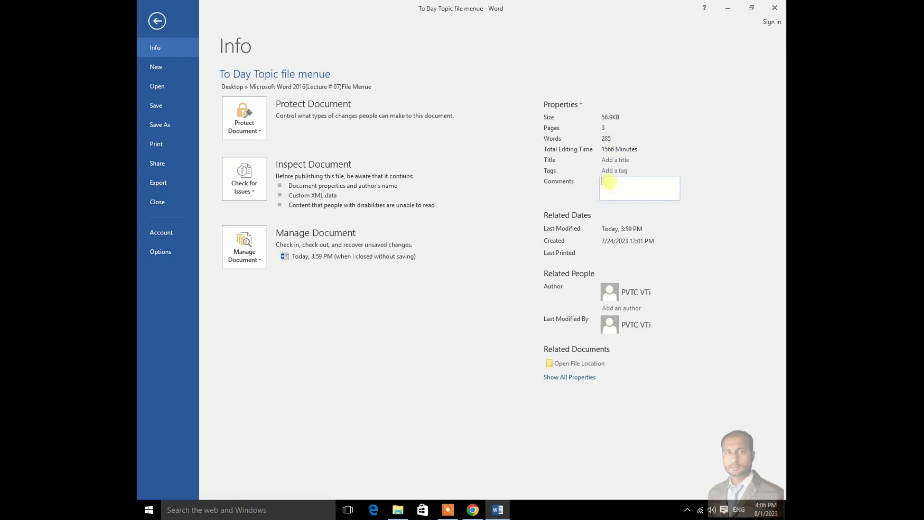
pyautogui.click(489, 193)
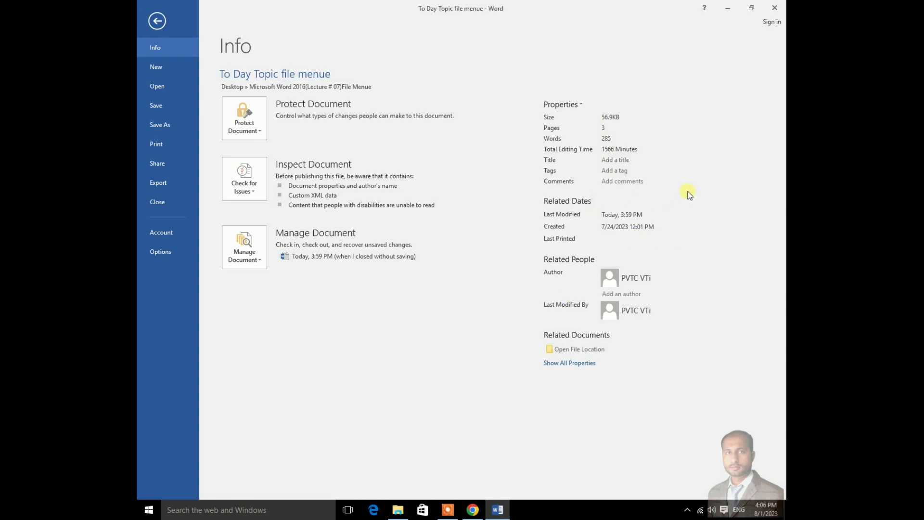
pyautogui.click(609, 294)
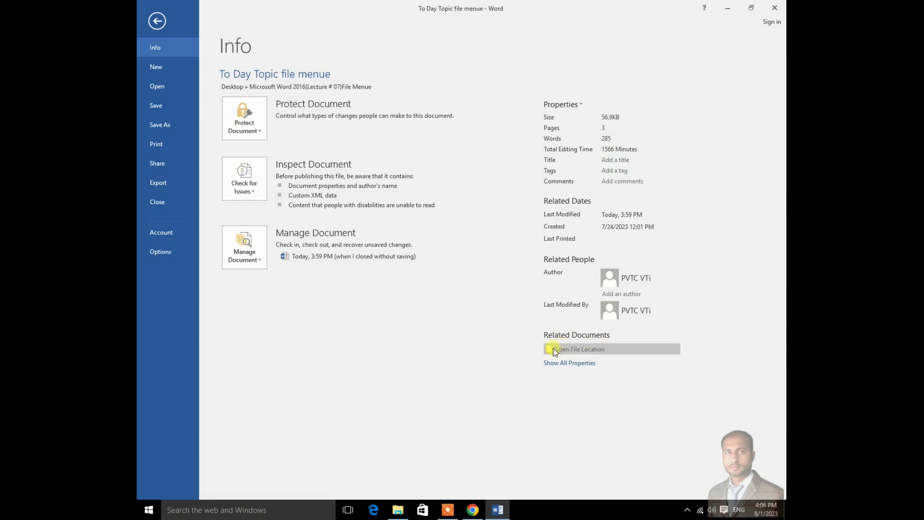
pyautogui.click(586, 350)
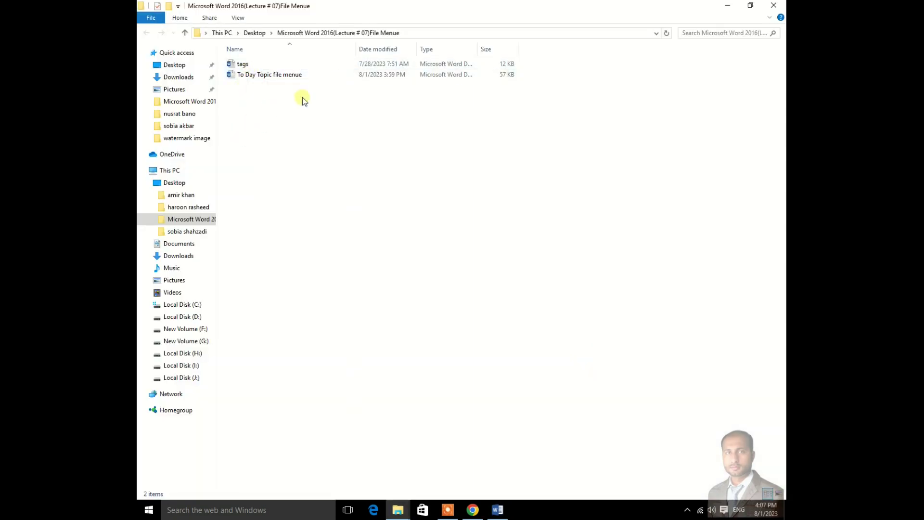
# Step: Close the lecture folder window in File Explorer to return to Word
pyautogui.click(781, 10)
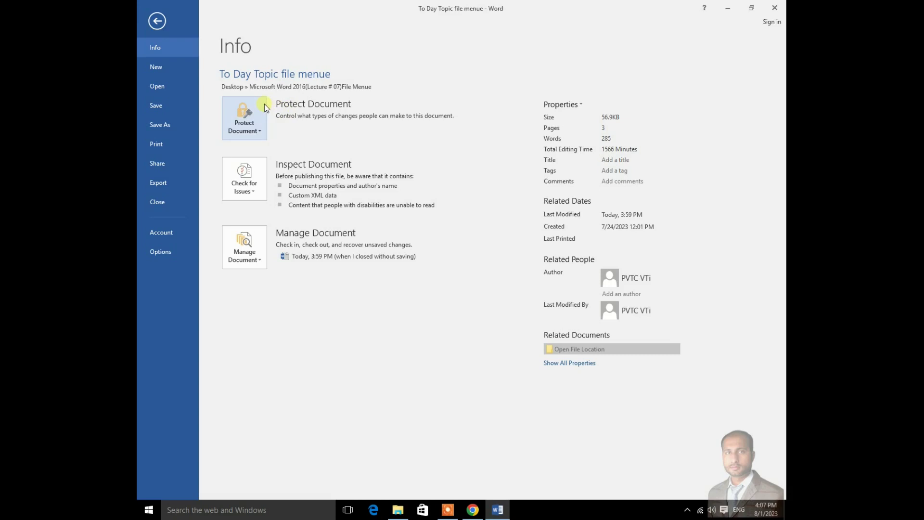
# Step: Frame Protect Document and its description with red rectangle annotations, clear them, then expand Protect Document
pyautogui.click(448, 509)
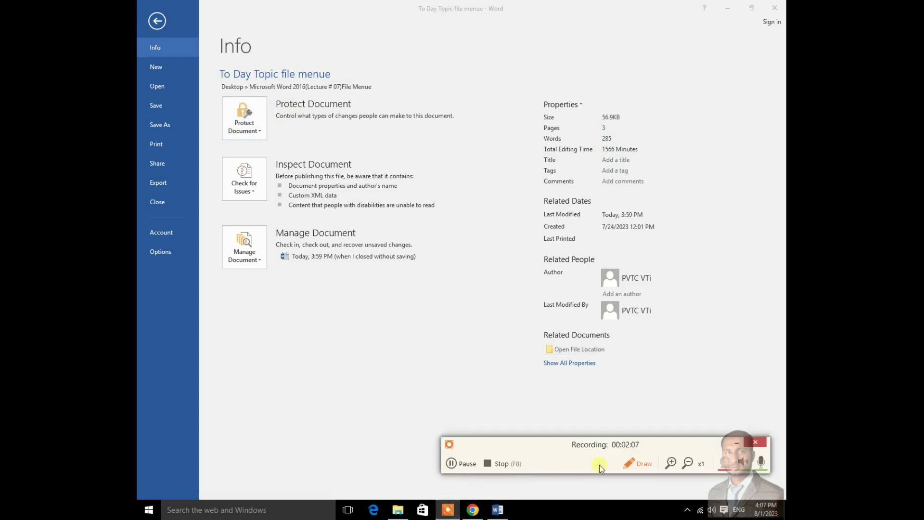
pyautogui.click(639, 464)
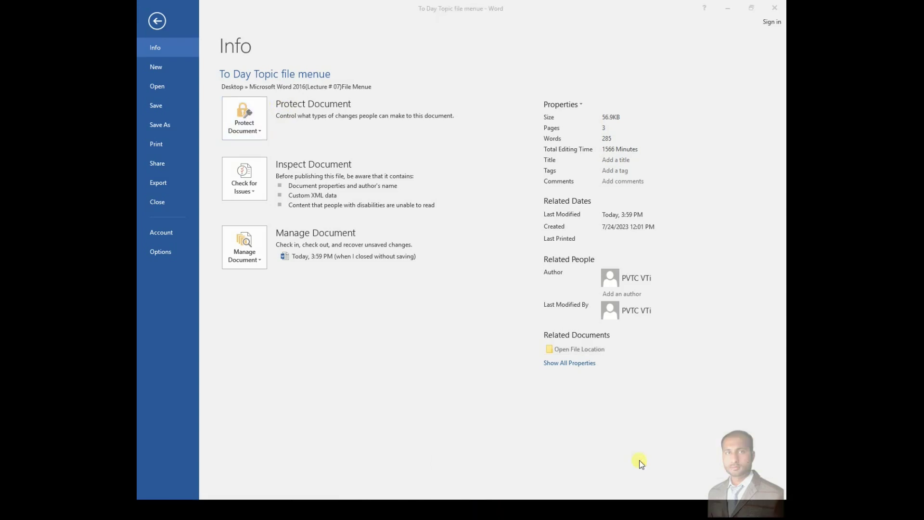
pyautogui.click(449, 495)
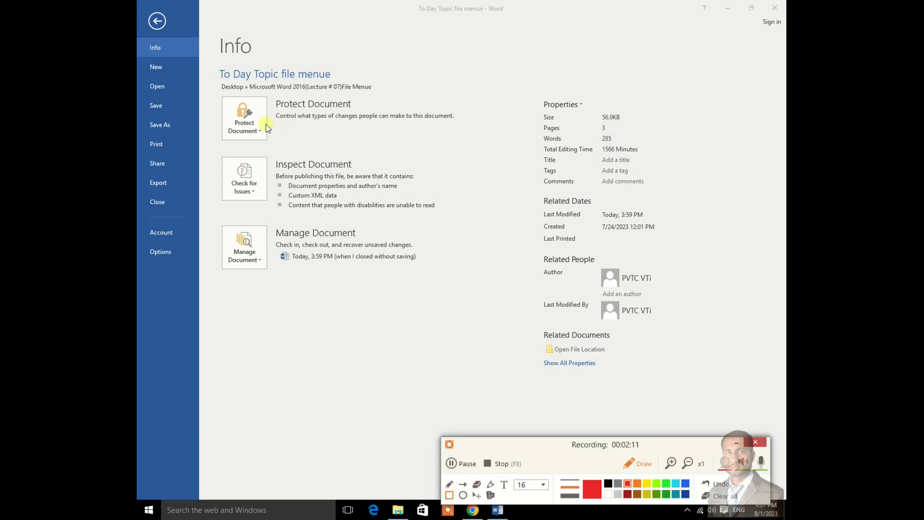
pyautogui.moveTo(212, 83); pyautogui.dragTo(260, 140)
pyautogui.moveTo(263, 140); pyautogui.dragTo(484, 75)
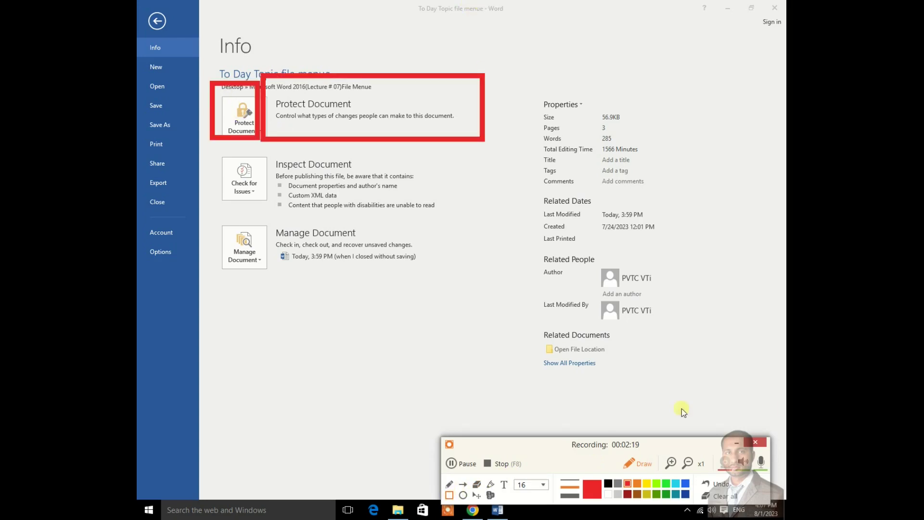
pyautogui.click(737, 442)
pyautogui.click(261, 134)
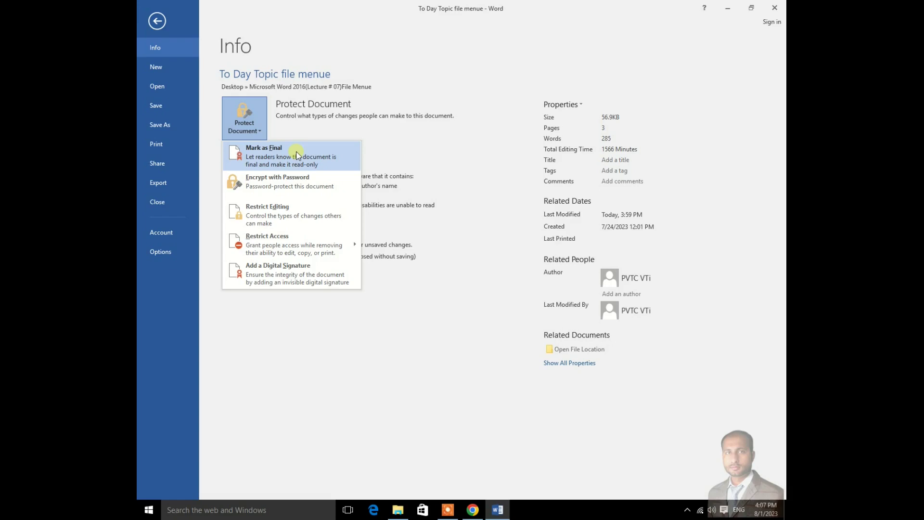
# Step: Mark the document as final, accept both confirmations, and return to the read-only document
pyautogui.click(278, 164)
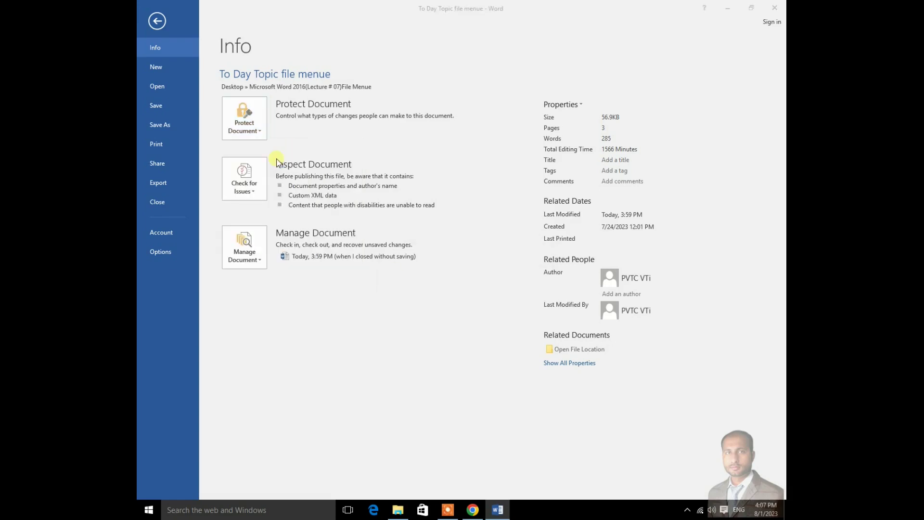
pyautogui.click(448, 284)
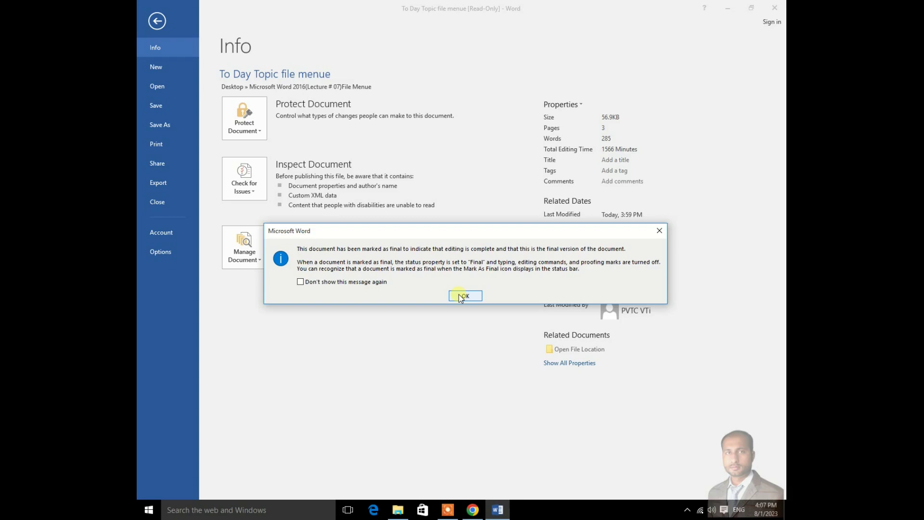
pyautogui.click(461, 296)
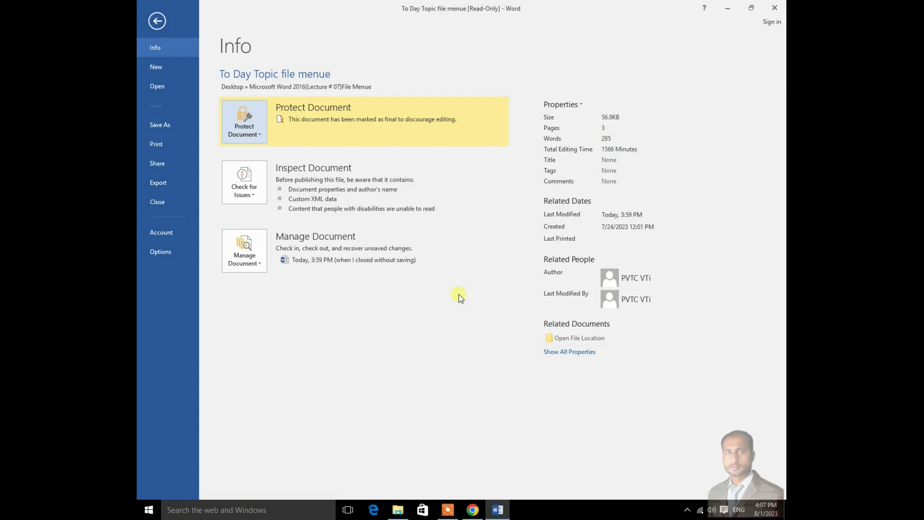
pyautogui.click(262, 135)
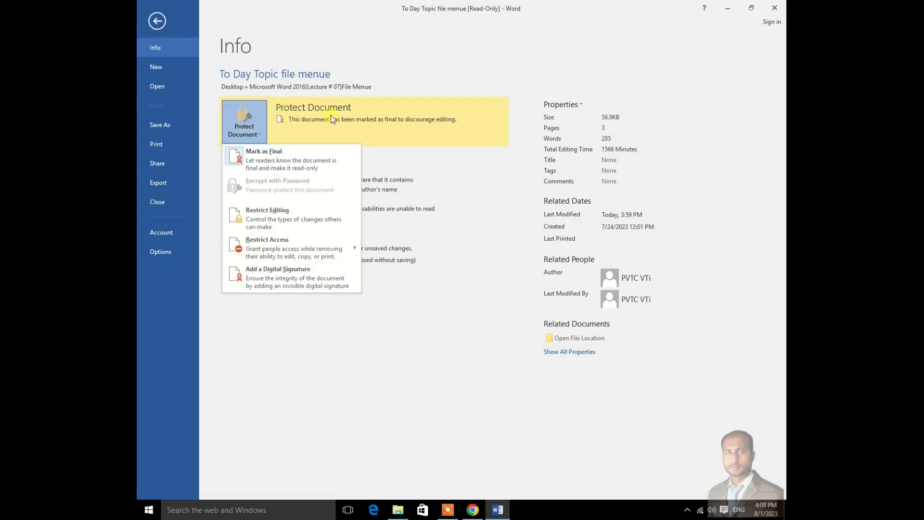
pyautogui.click(157, 21)
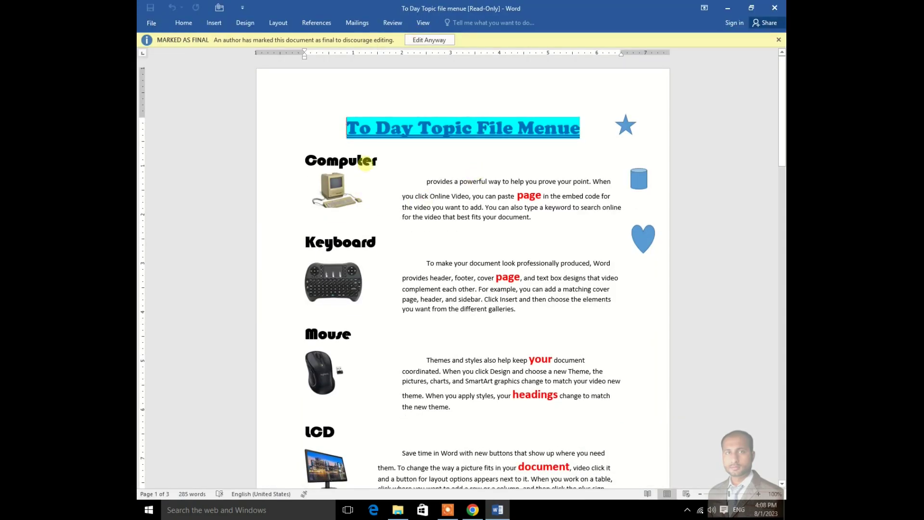
pyautogui.click(213, 24)
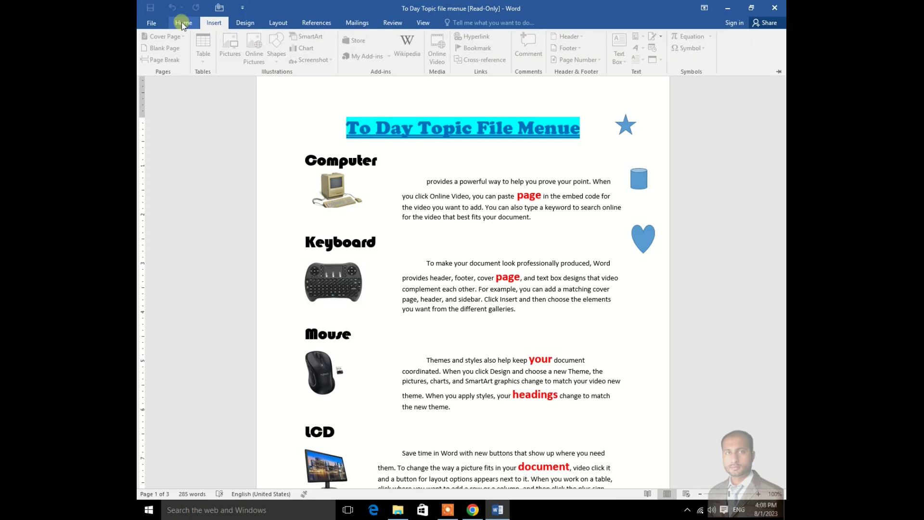
pyautogui.click(274, 23)
pyautogui.click(313, 23)
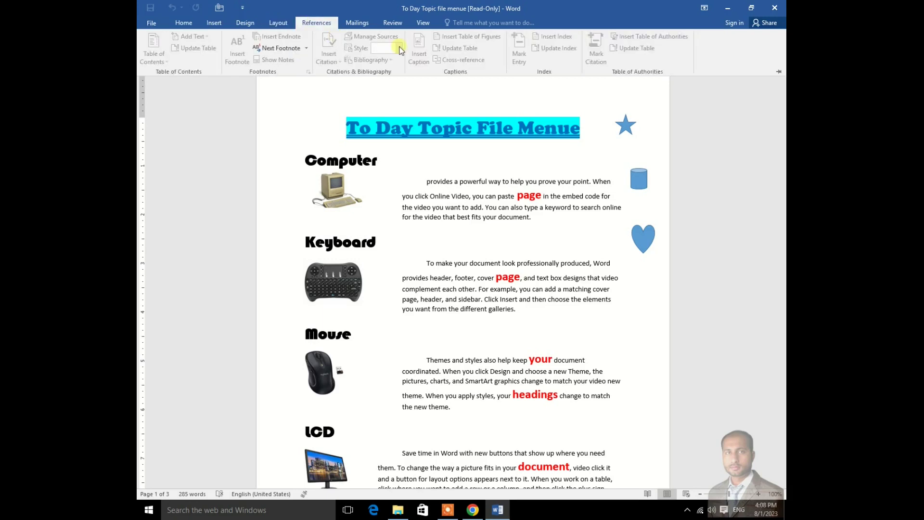
pyautogui.click(358, 23)
pyautogui.click(392, 23)
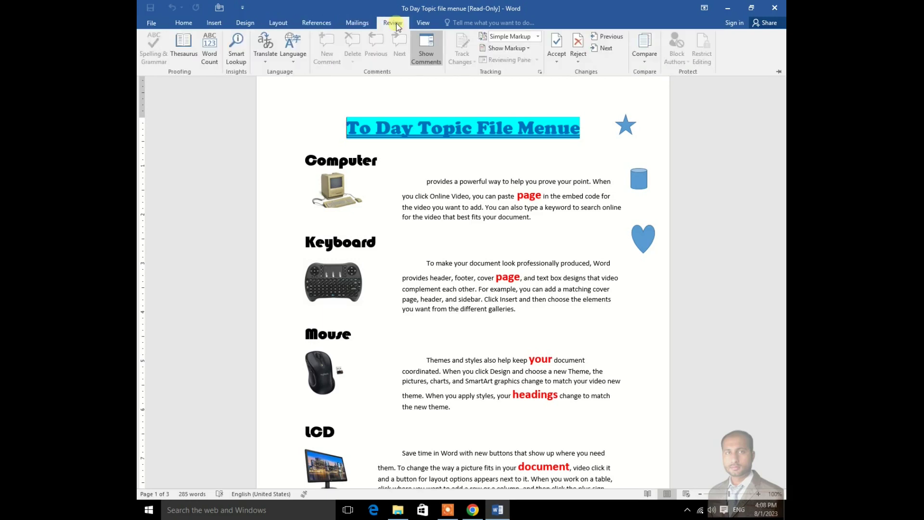
pyautogui.click(423, 24)
pyautogui.click(214, 23)
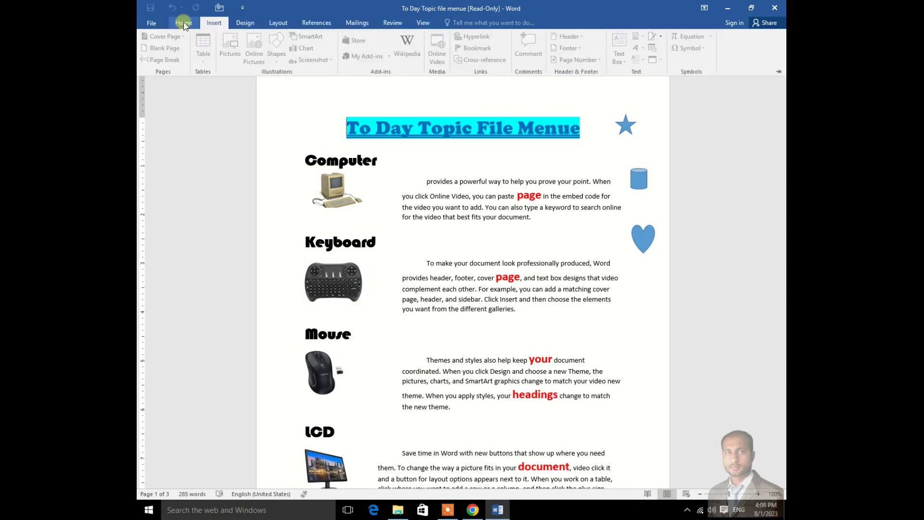
pyautogui.click(183, 23)
pyautogui.click(323, 108)
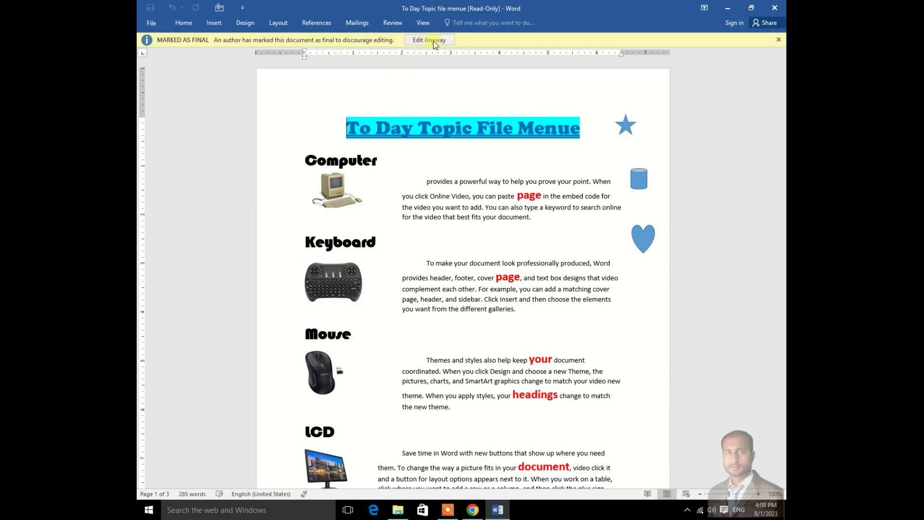
# Step: Toggle Mark as Final off under File > Info > Protect Document so editing is allowed
pyautogui.click(151, 24)
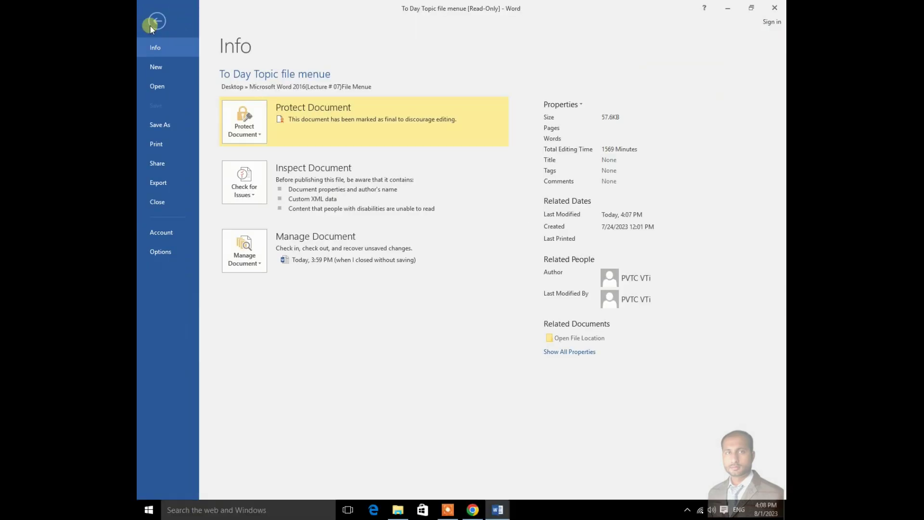
pyautogui.click(259, 138)
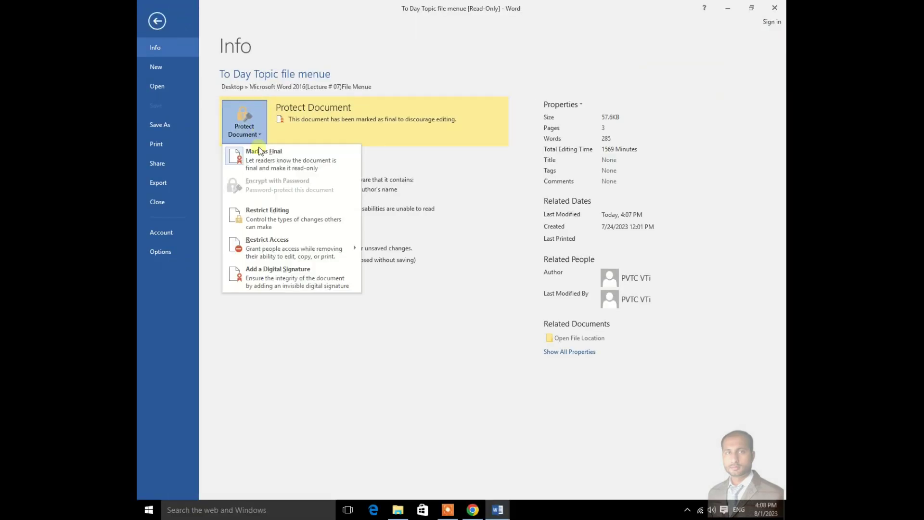
pyautogui.click(281, 158)
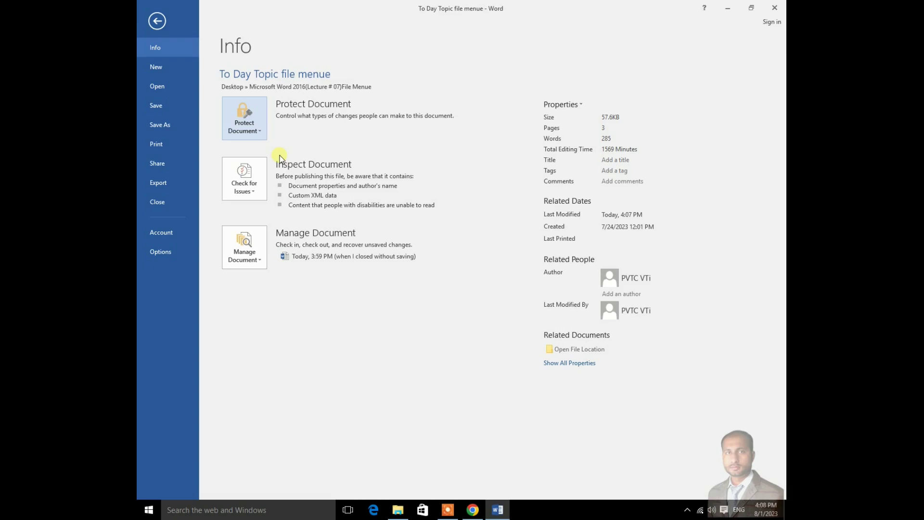
pyautogui.click(264, 132)
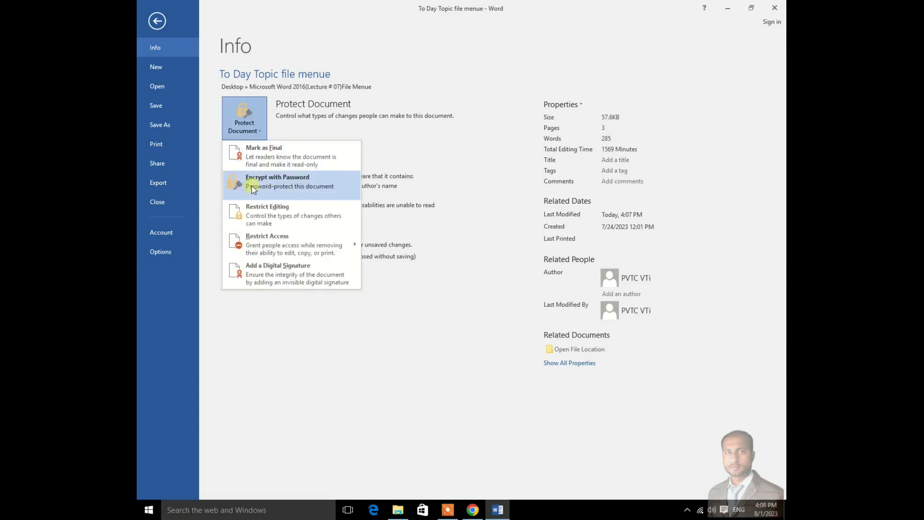
# Step: Encrypt the document with a password, entering it and then confirming it
pyautogui.click(300, 186)
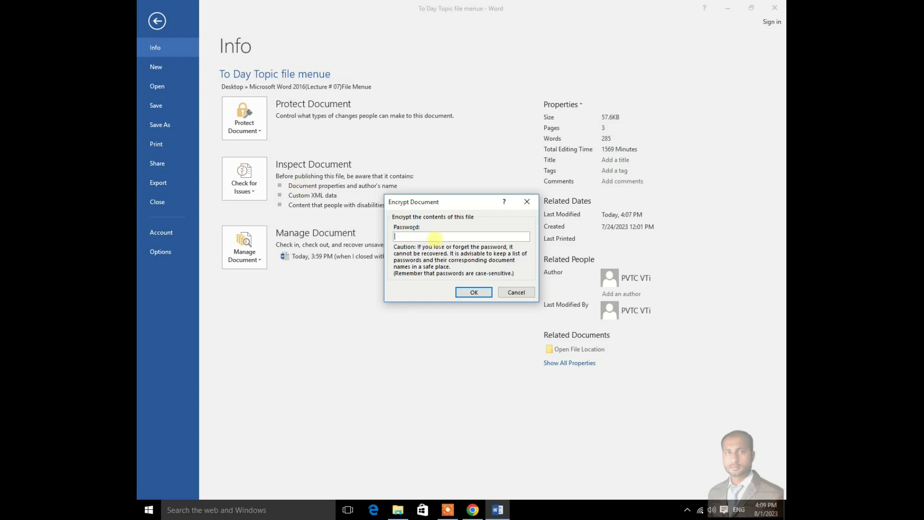
pyautogui.write('12')
pyautogui.click(467, 292)
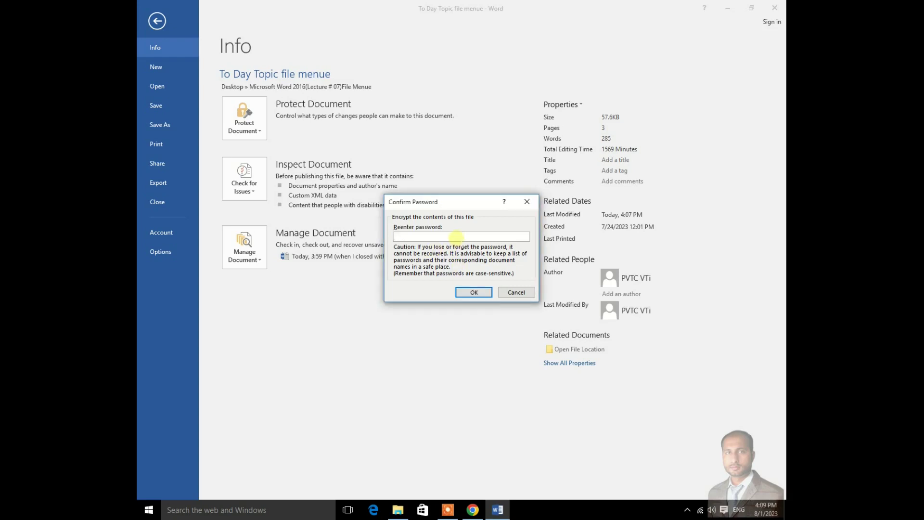
pyautogui.write('123')
pyautogui.click(474, 292)
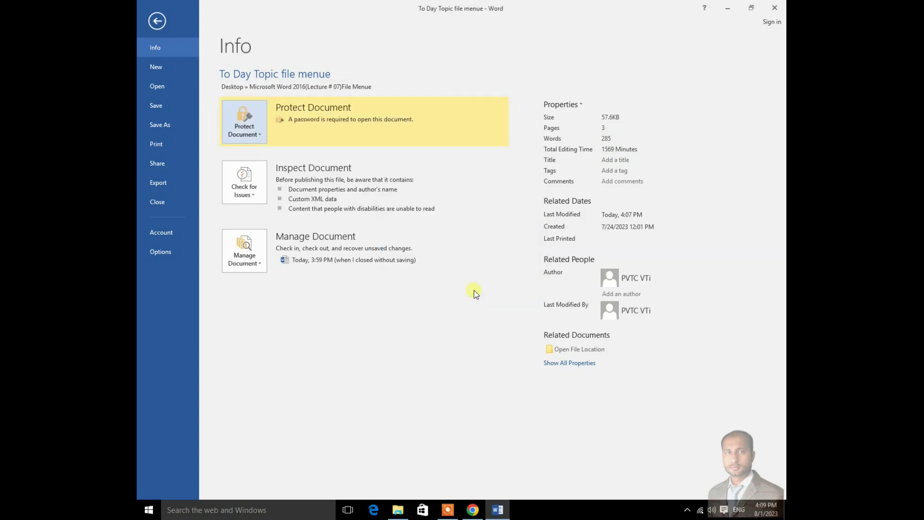
# Step: Close Word saving the changes, then open the lecture folder from the desktop
pyautogui.click(780, 11)
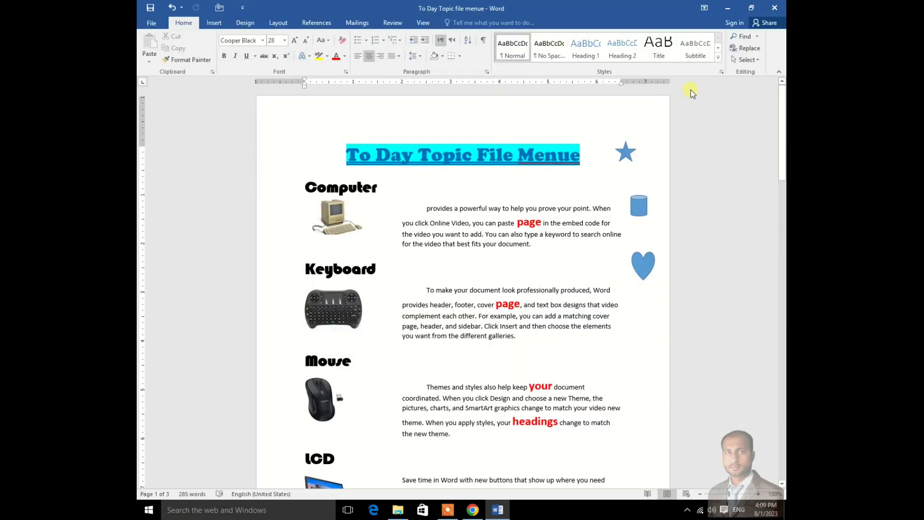
pyautogui.click(420, 274)
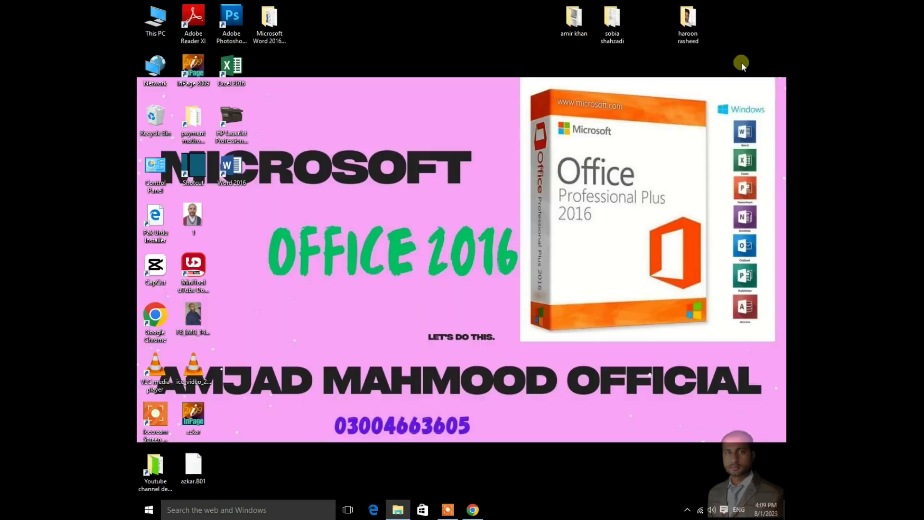
pyautogui.doubleClick(275, 26)
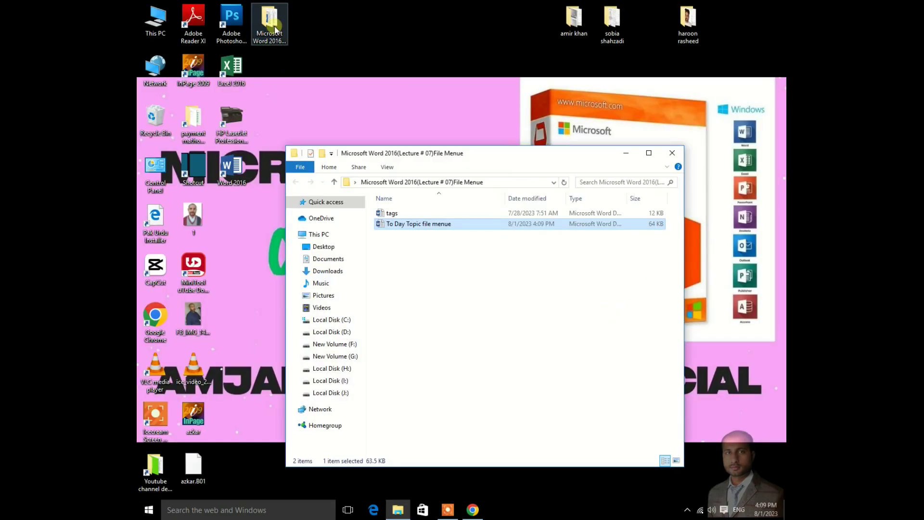
# Step: Open To Day Topic file menue from Explorer and enter the document password to unlock it
pyautogui.doubleClick(410, 224)
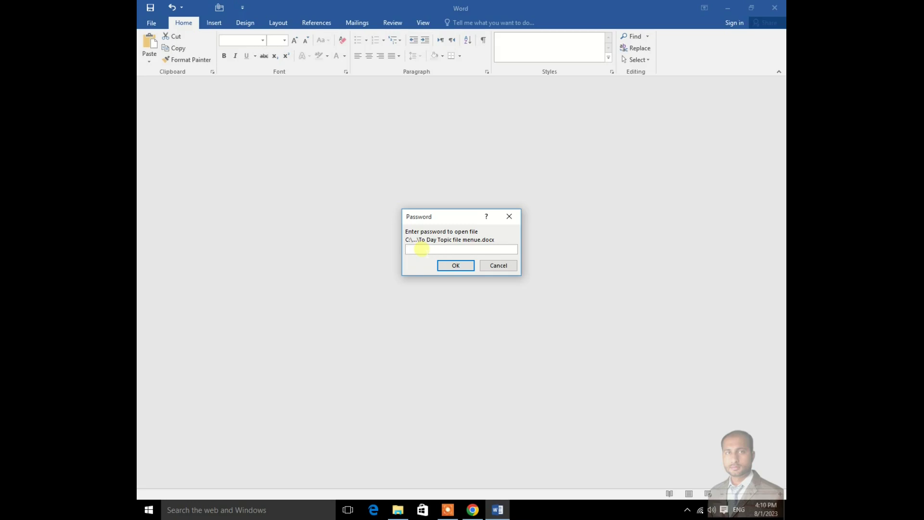
pyautogui.moveTo(449, 212); pyautogui.dragTo(444, 212)
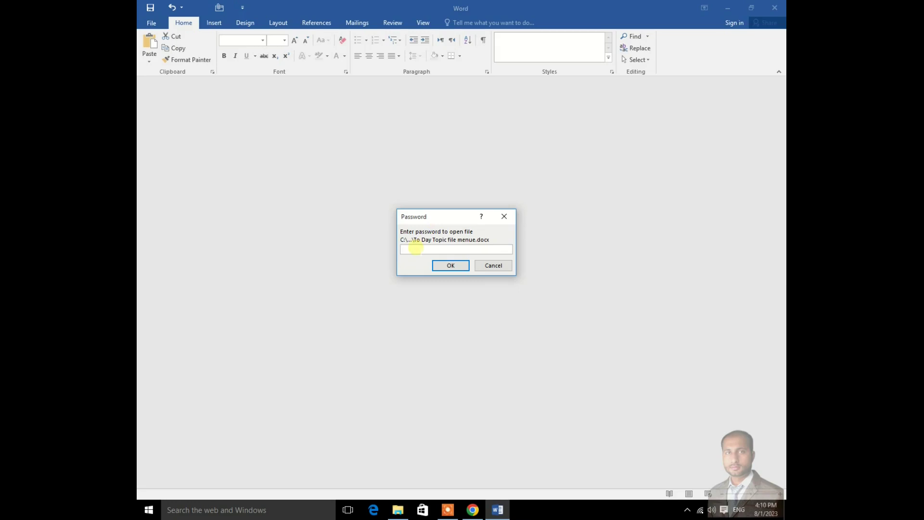
pyautogui.click(415, 249)
pyautogui.write('123')
pyautogui.click(450, 266)
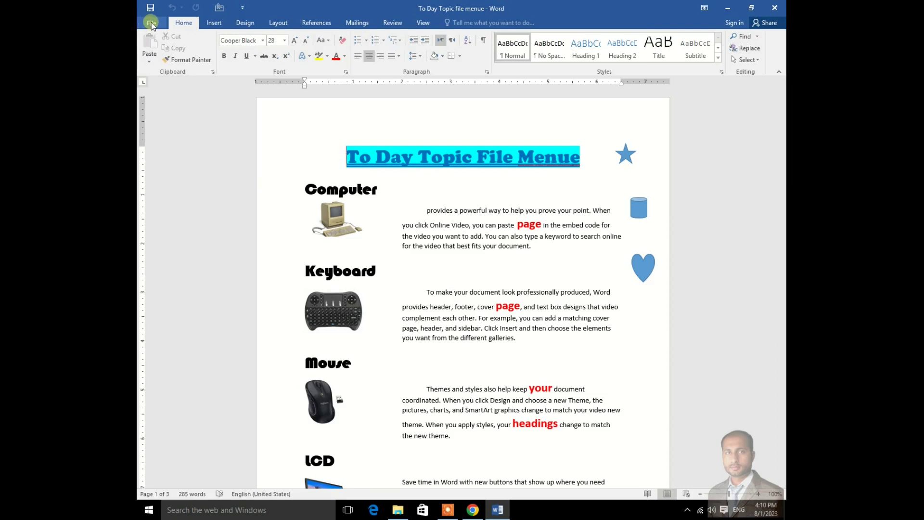
# Step: Clear the password in Encrypt with Password so the document opens without one
pyautogui.click(151, 23)
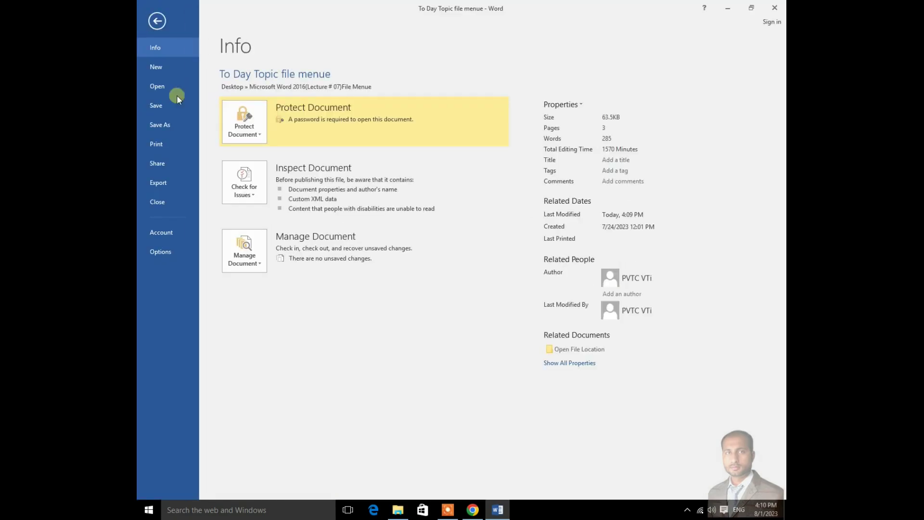
pyautogui.click(260, 138)
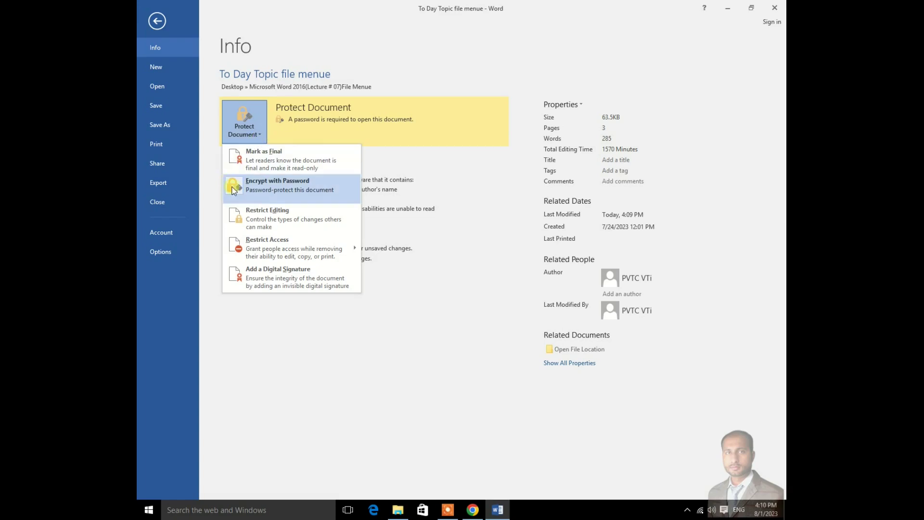
pyautogui.click(279, 192)
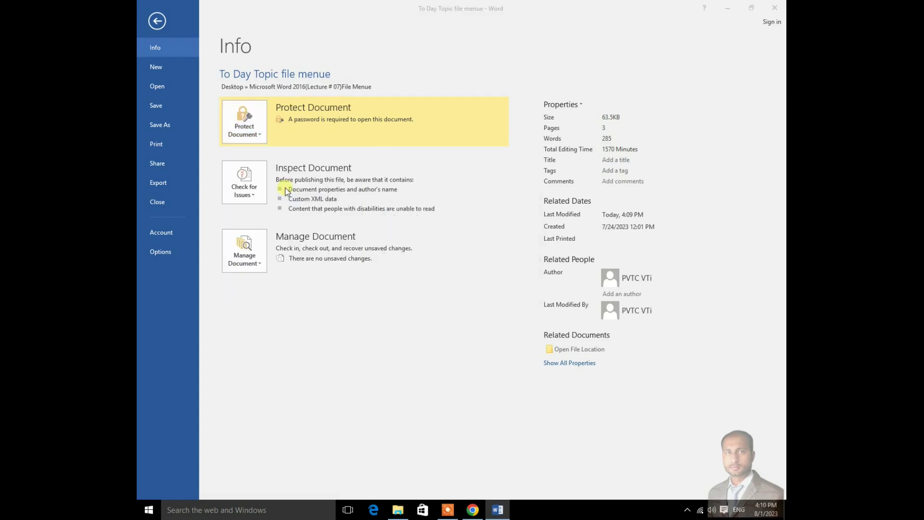
pyautogui.write('123')
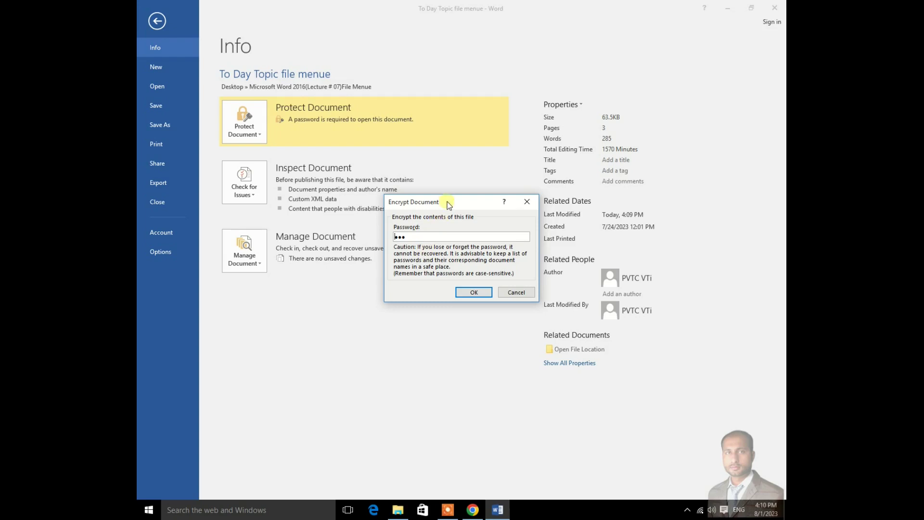
pyautogui.moveTo(446, 202); pyautogui.dragTo(429, 196)
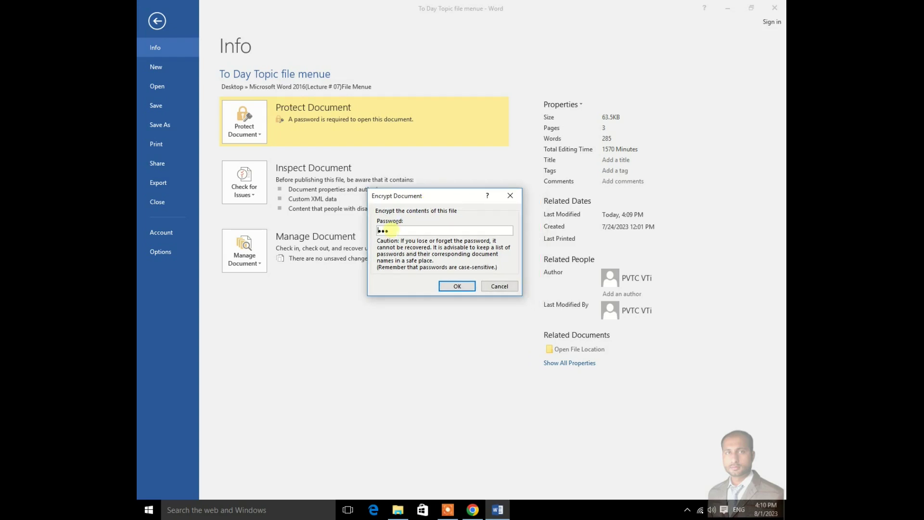
pyautogui.moveTo(393, 228); pyautogui.dragTo(375, 232)
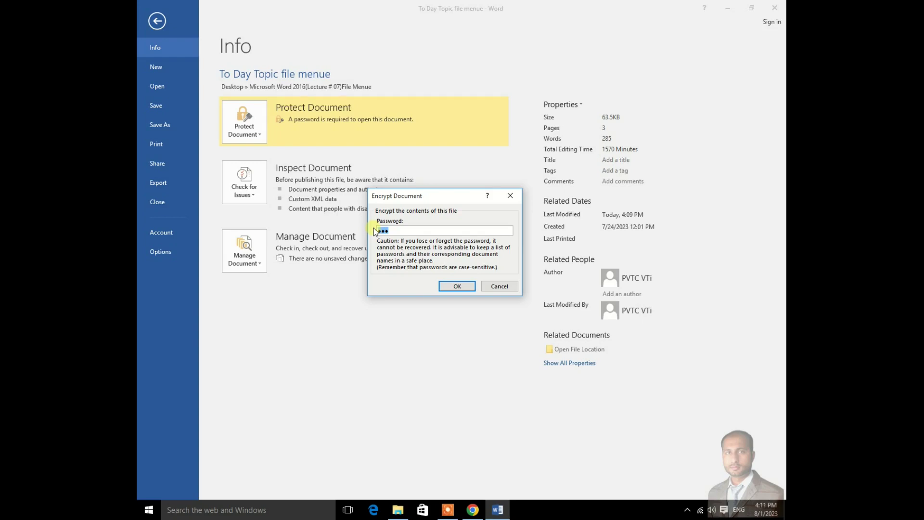
pyautogui.press('BackSpace')
pyautogui.click(448, 285)
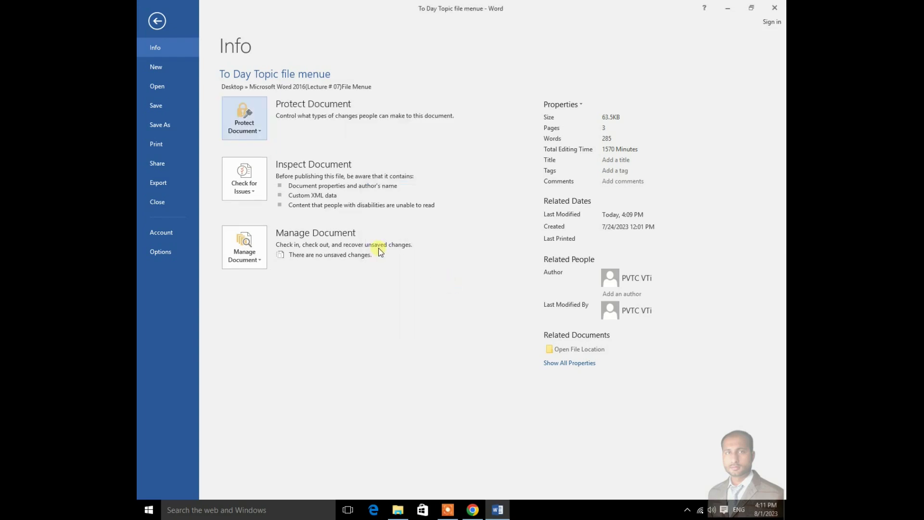
# Step: Save and close Word, then reopen To Day Topic file menue from Explorer without a password
pyautogui.click(780, 10)
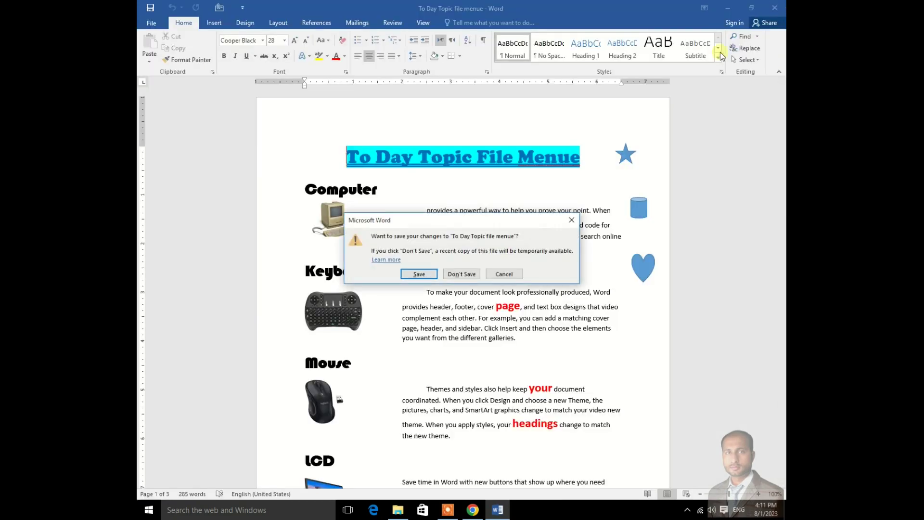
pyautogui.click(413, 273)
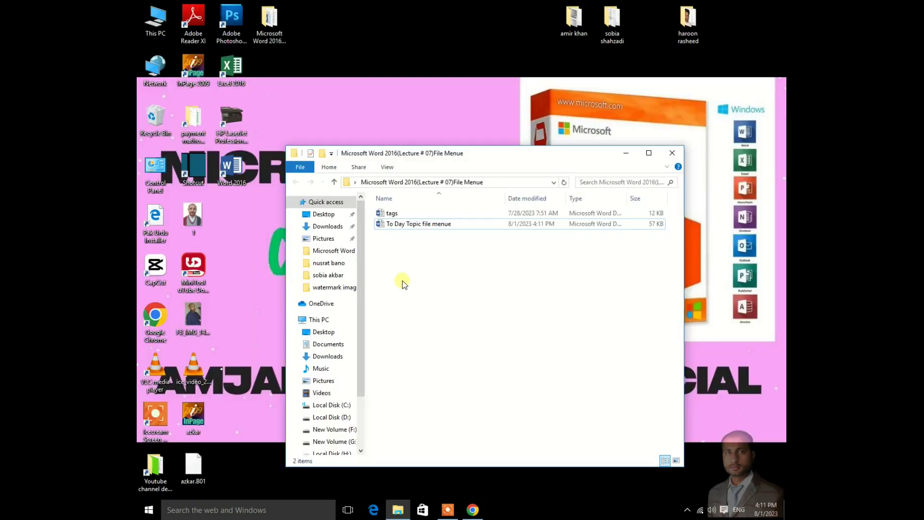
pyautogui.doubleClick(424, 224)
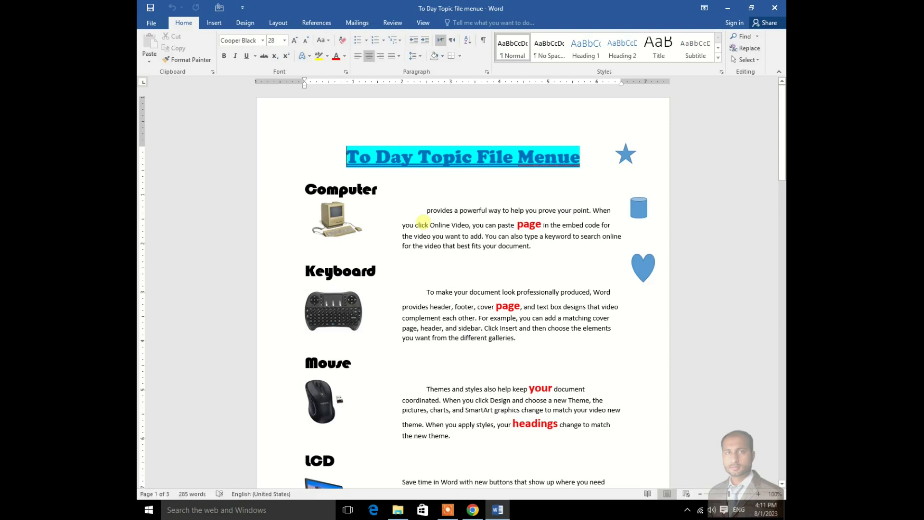
# Step: Open the Restrict Editing settings from File > Info > Protect Document
pyautogui.click(151, 22)
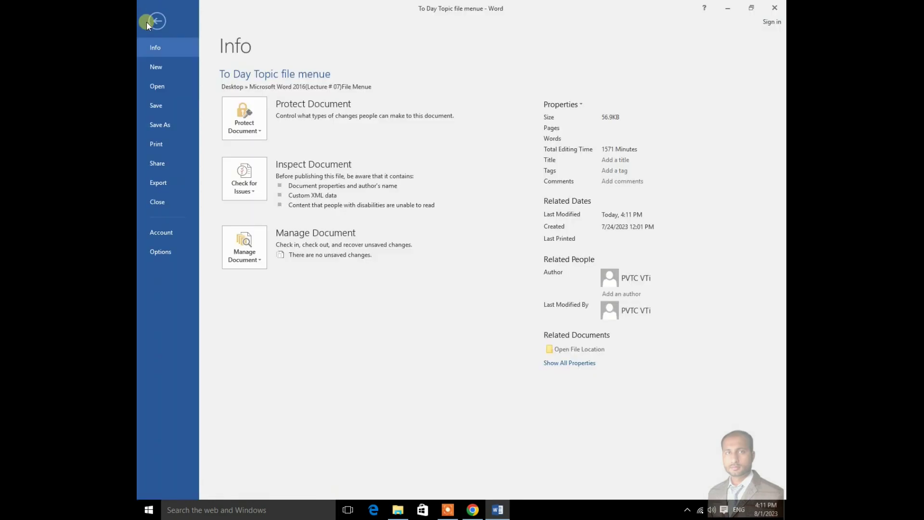
pyautogui.click(260, 132)
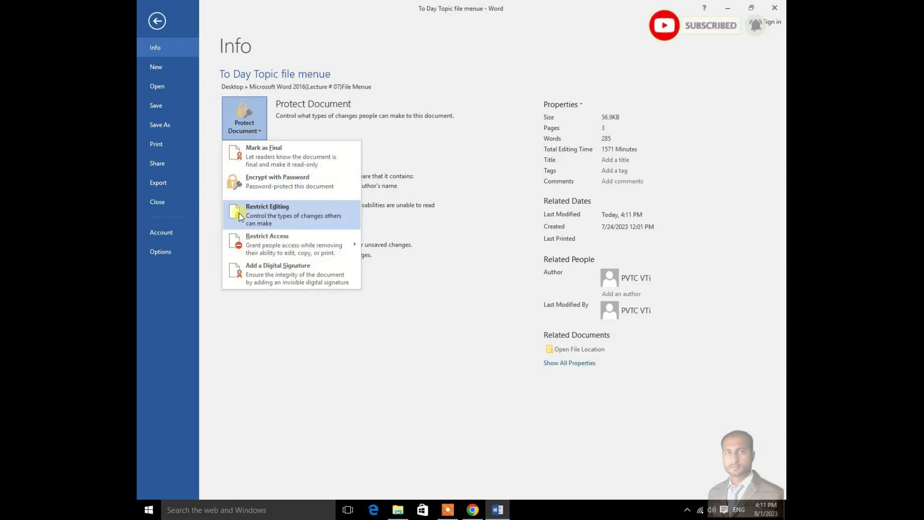
pyautogui.click(272, 213)
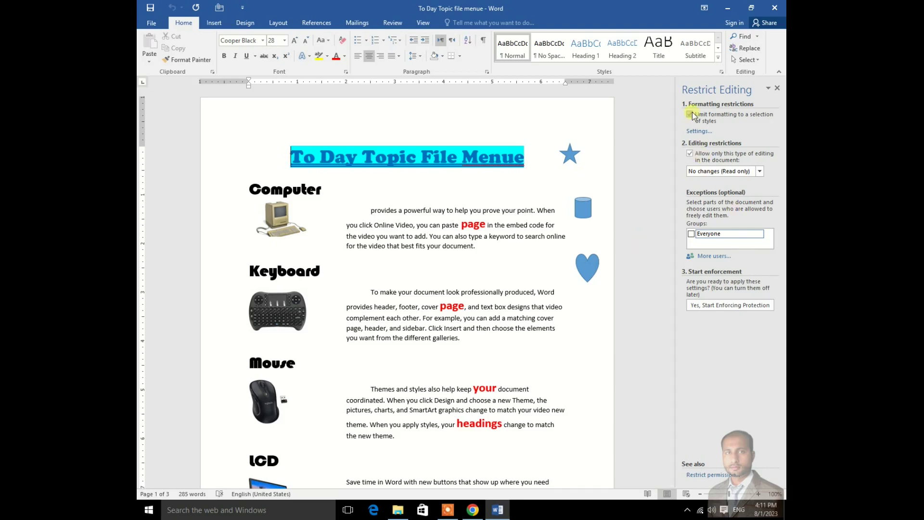
# Step: Let Everyone edit the selected title, then start enforcing protection with a confirmed password
pyautogui.click(692, 236)
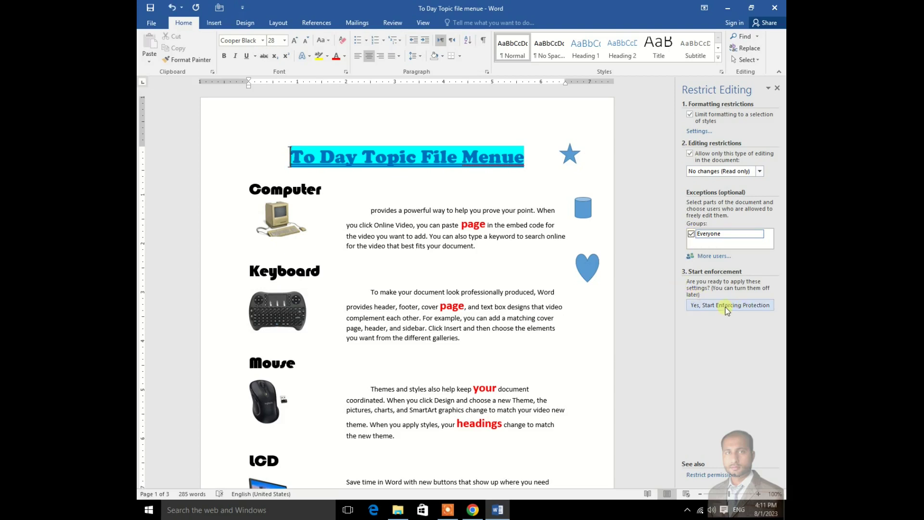
pyautogui.click(747, 306)
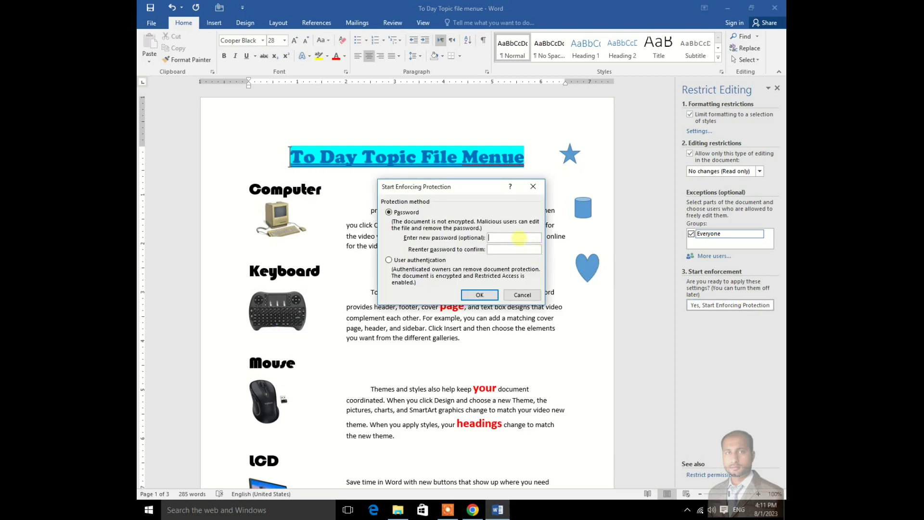
pyautogui.write('1234')
pyautogui.click(505, 248)
pyautogui.write('1234')
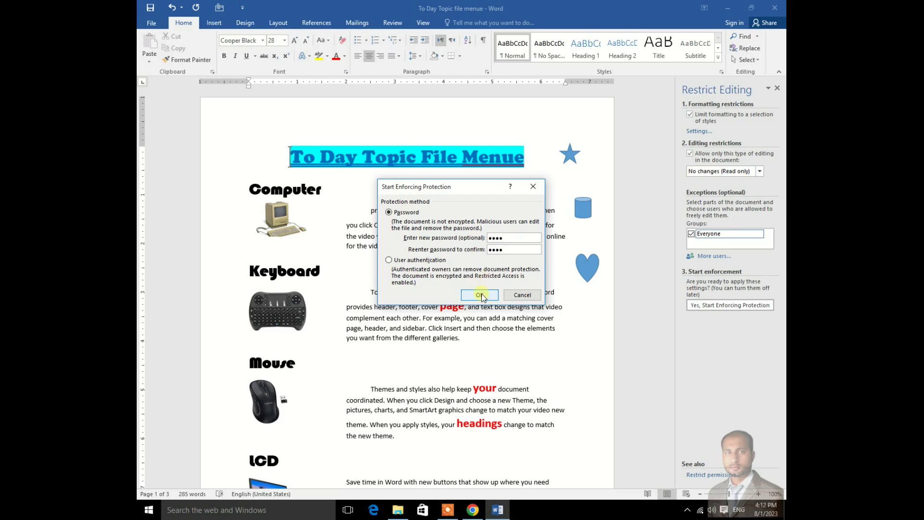
pyautogui.click(480, 295)
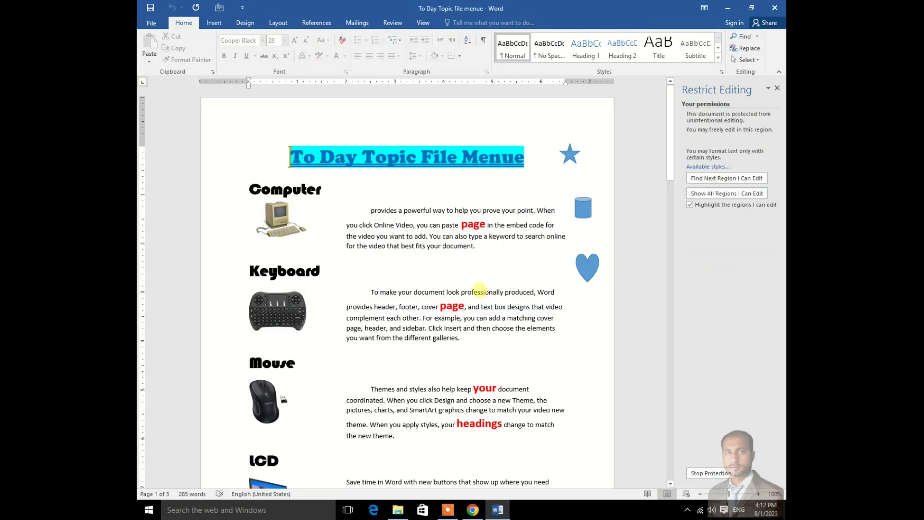
# Step: Save the protected document while closing Word, then reopen it from File Explorer
pyautogui.click(774, 9)
pyautogui.click(420, 277)
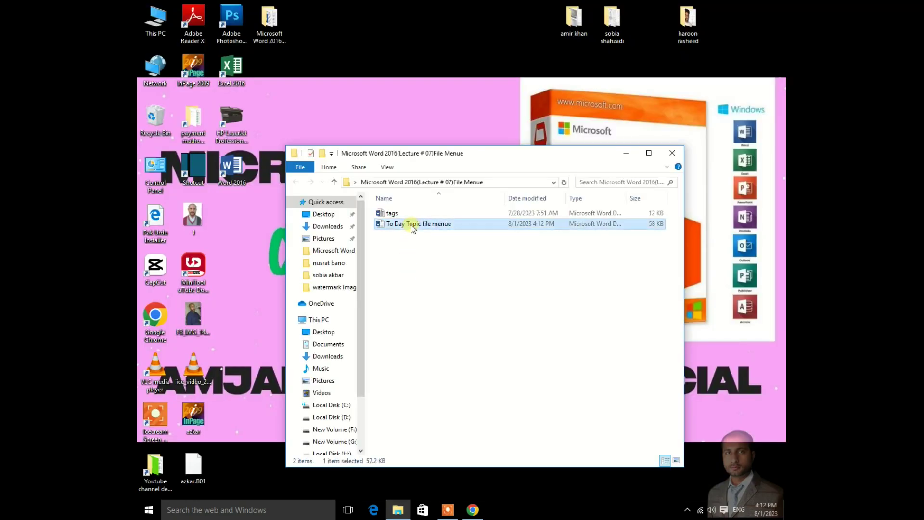
pyautogui.doubleClick(411, 224)
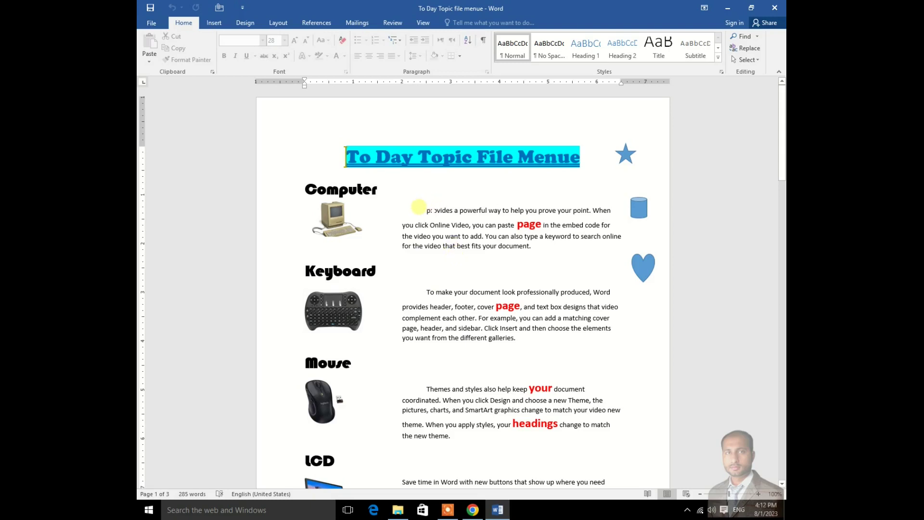
# Step: Test the read-only protection by trying to delete text and checking each ribbon tab's commands
pyautogui.click(428, 210)
pyautogui.press('BackSpace')
pyautogui.press('BackSpace')
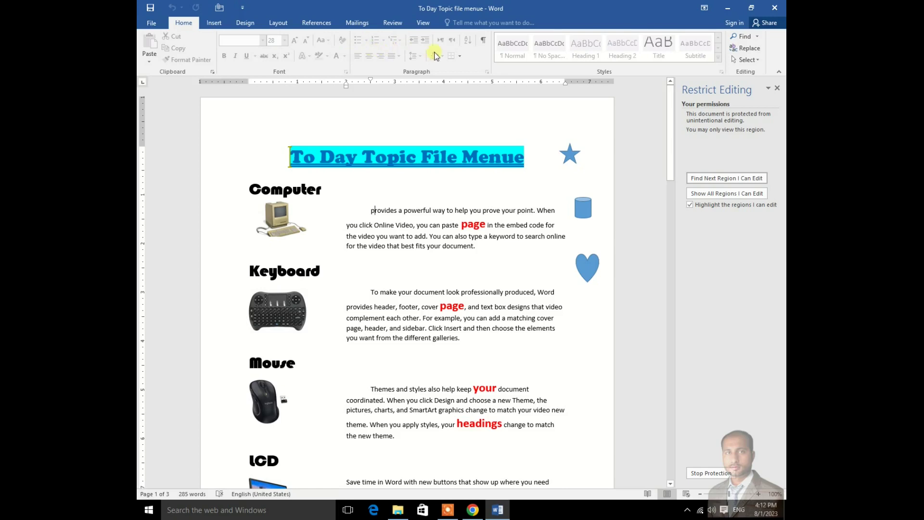
pyautogui.click(214, 25)
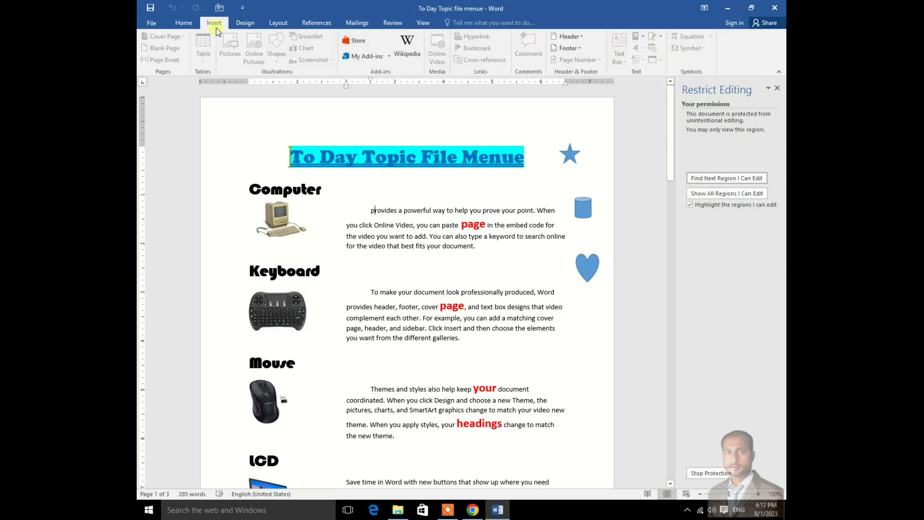
pyautogui.click(248, 23)
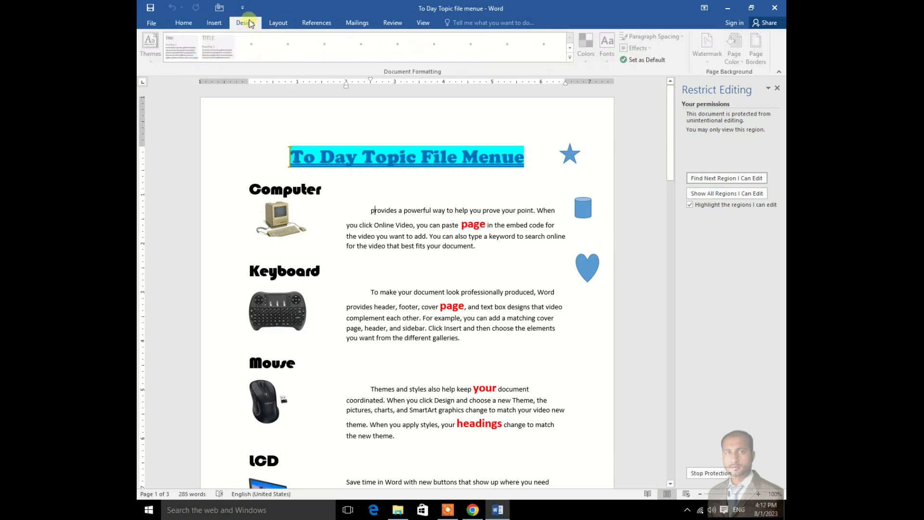
pyautogui.click(278, 24)
pyautogui.click(313, 24)
pyautogui.click(351, 24)
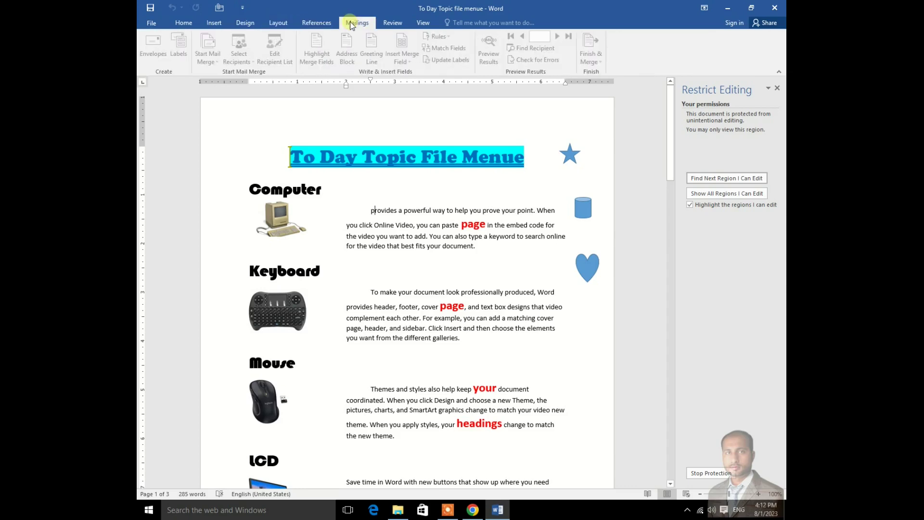
pyautogui.click(393, 23)
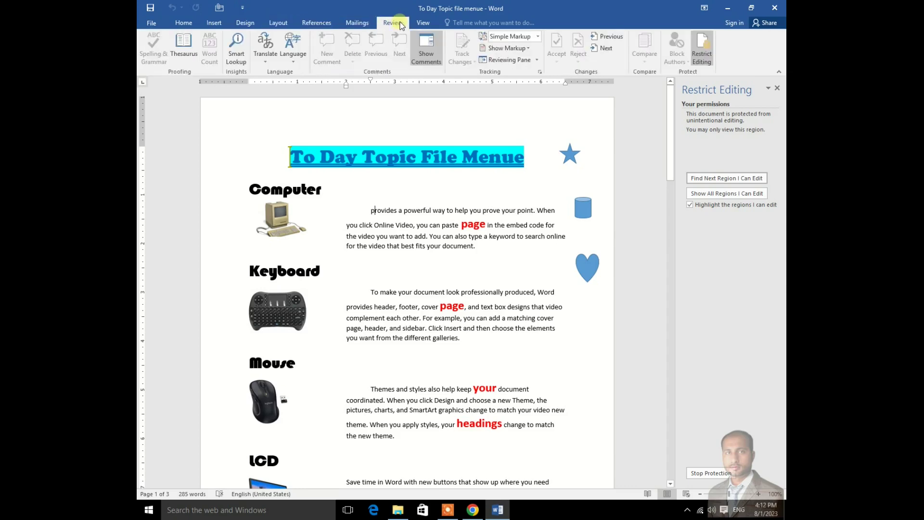
pyautogui.click(183, 24)
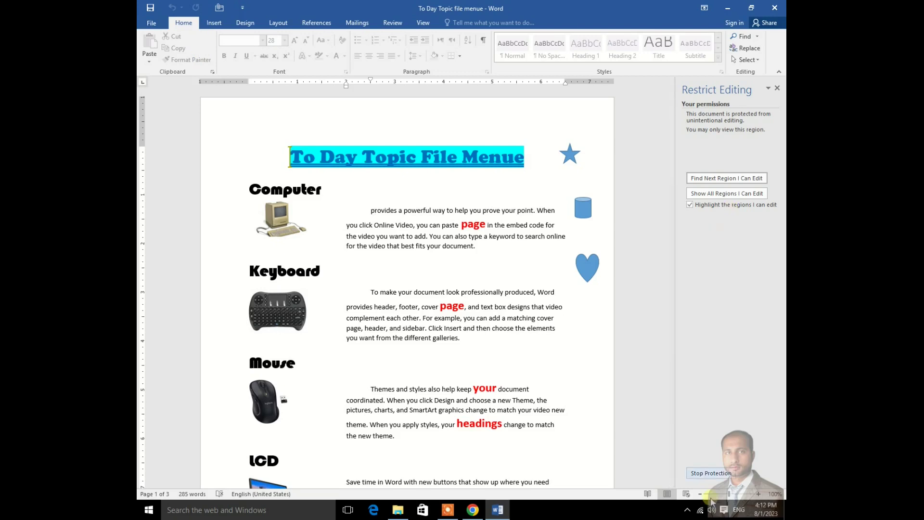
# Step: Stop the document protection by entering the password
pyautogui.click(711, 473)
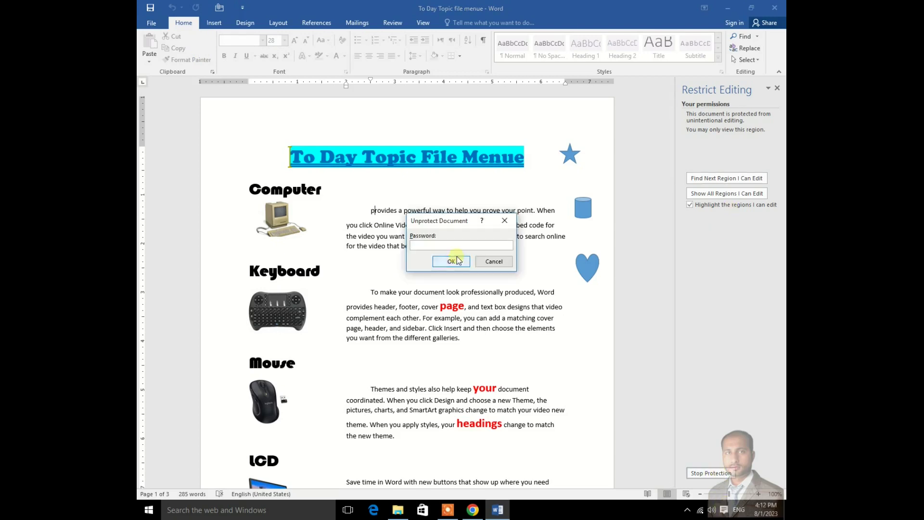
pyautogui.write('1234')
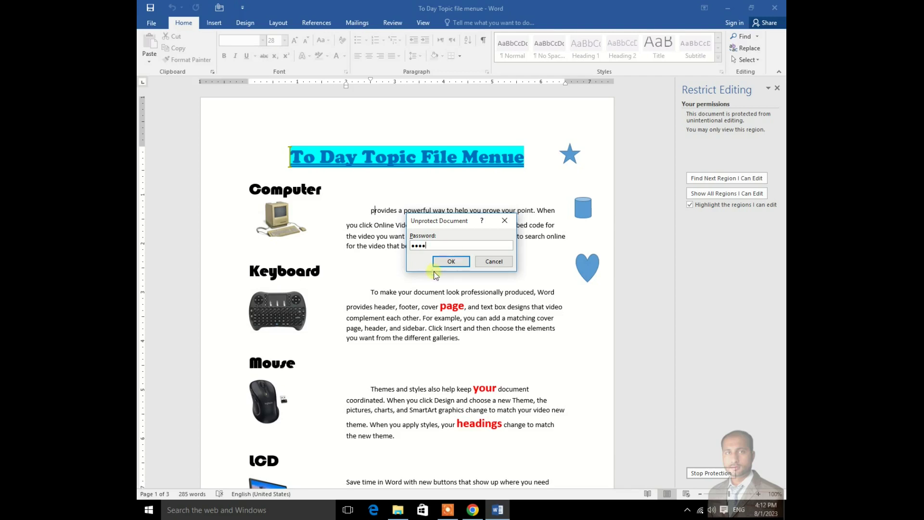
pyautogui.click(451, 261)
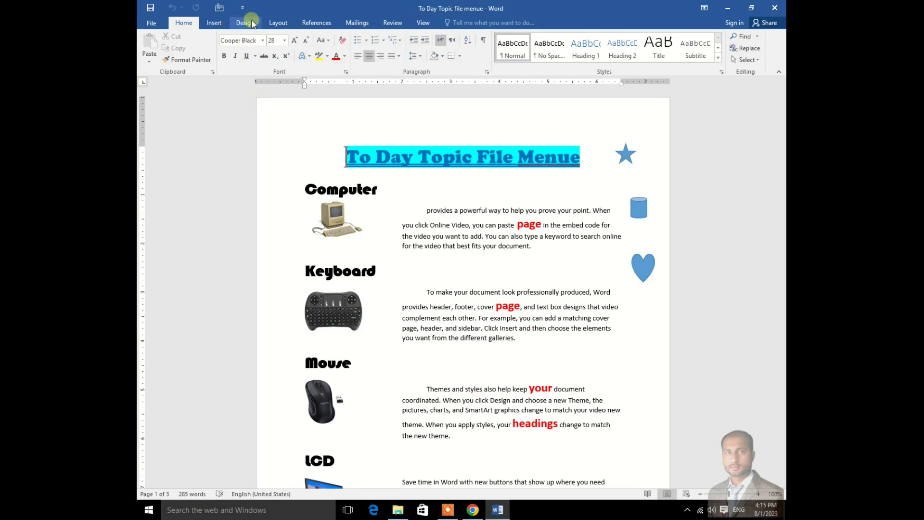
# Step: Select the first paragraph under Computer, browse the ribbon tabs, and return to the Info page
pyautogui.moveTo(424, 210); pyautogui.dragTo(503, 258)
pyautogui.click(214, 23)
pyautogui.click(248, 23)
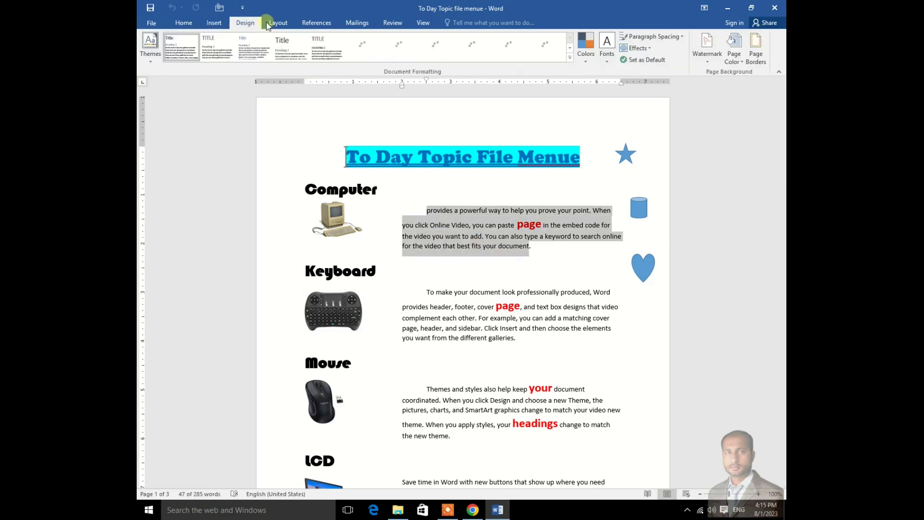
pyautogui.click(276, 23)
pyautogui.click(314, 23)
pyautogui.click(355, 23)
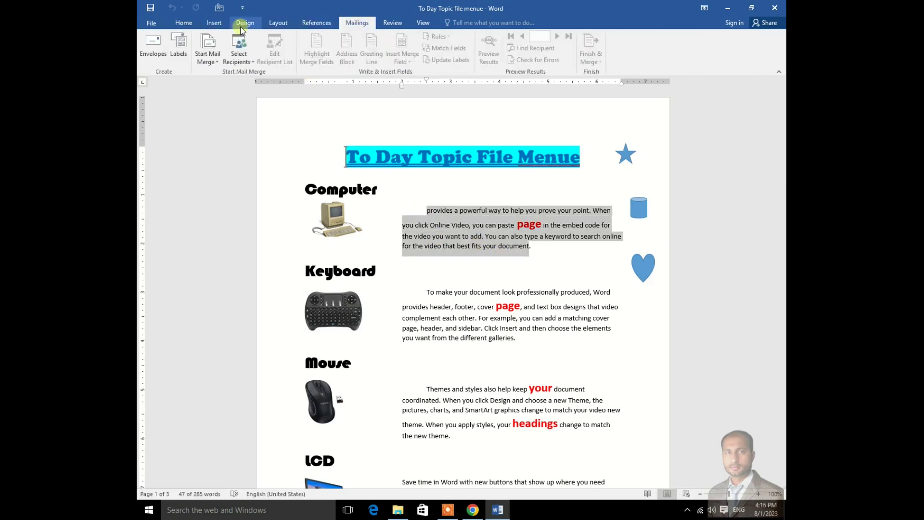
pyautogui.click(151, 23)
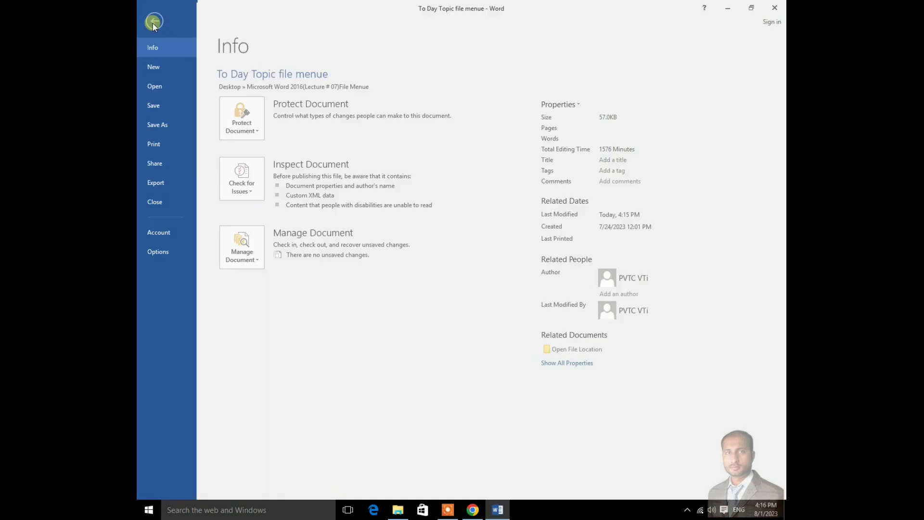
pyautogui.click(263, 134)
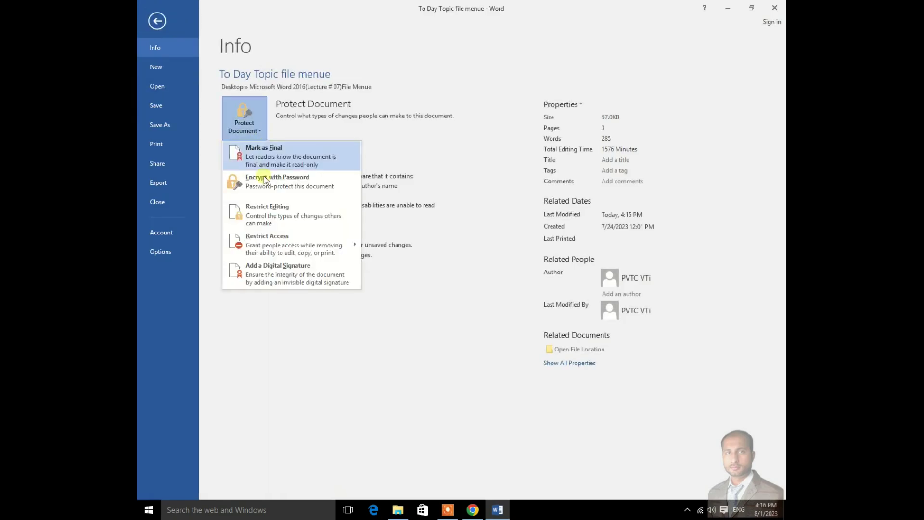
pyautogui.moveTo(251, 244)
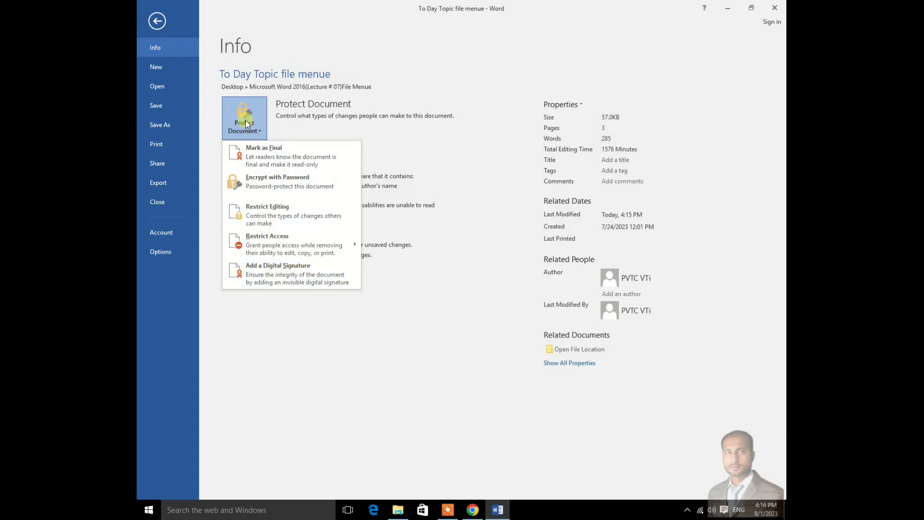
pyautogui.click(273, 347)
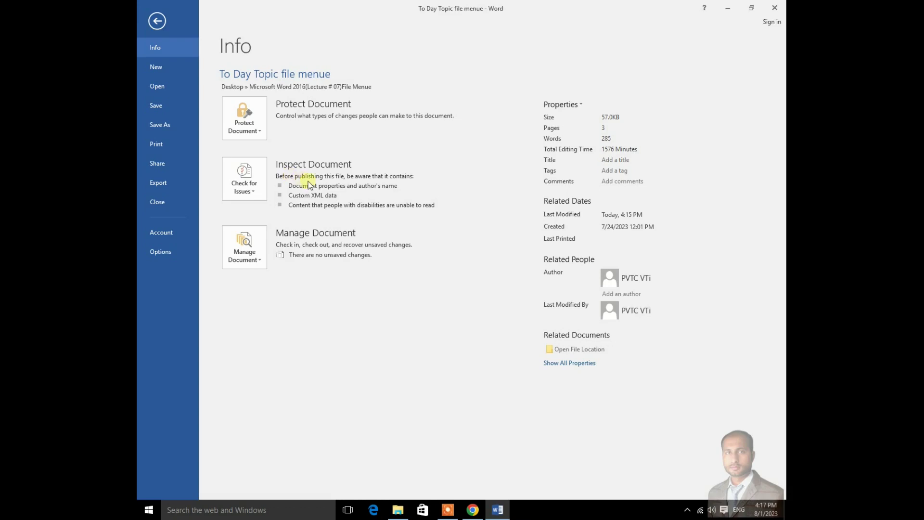
# Step: Run the Document Inspector on all checked categories
pyautogui.click(253, 191)
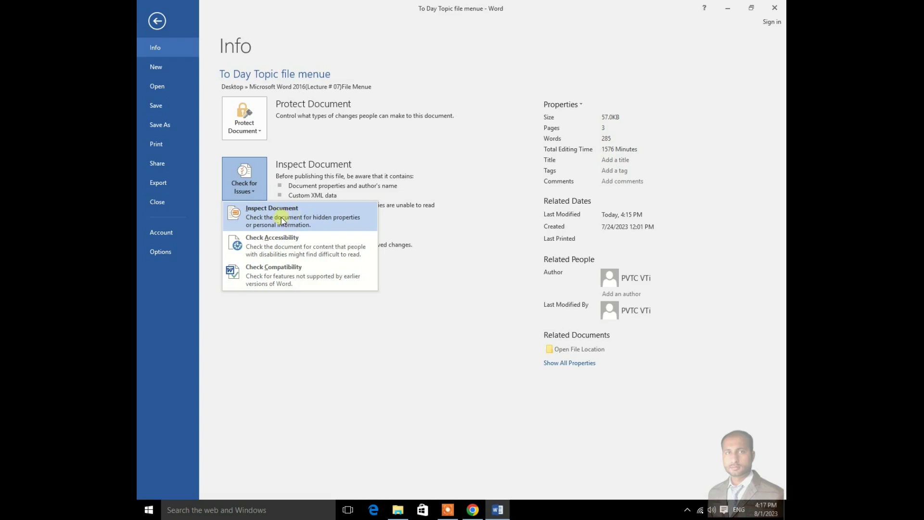
pyautogui.click(307, 218)
pyautogui.moveTo(487, 131); pyautogui.dragTo(522, 129)
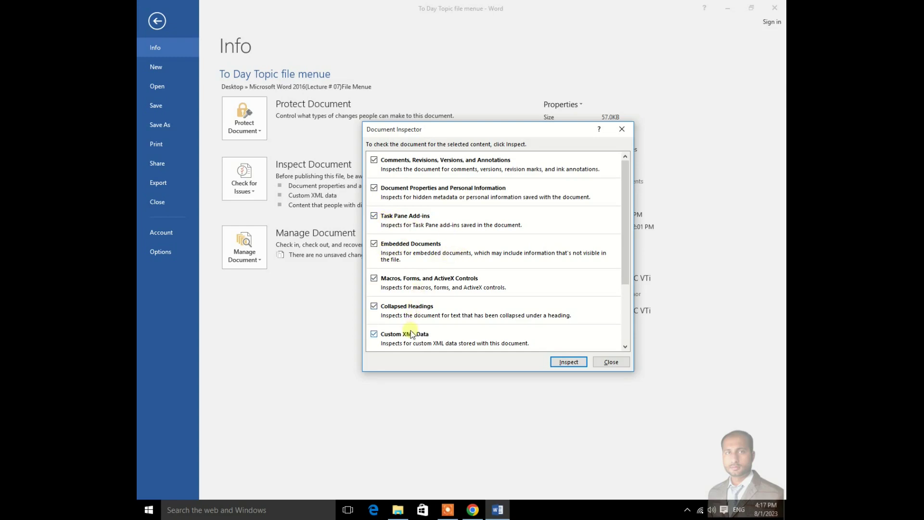
pyautogui.scroll(-2, 434, 311)
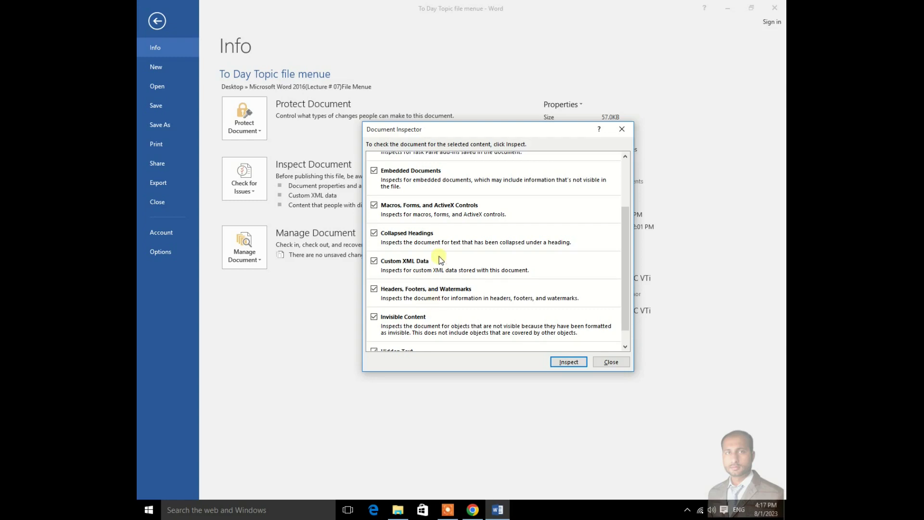
pyautogui.scroll(2, 438, 256)
pyautogui.click(559, 364)
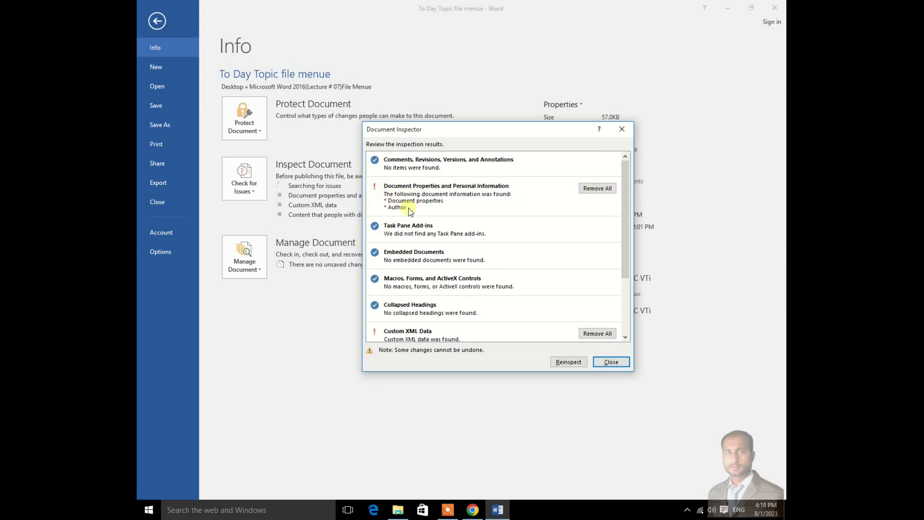
# Step: Remove all document properties, personal information and custom XML data, then close the inspector
pyautogui.scroll(-1, 483, 235)
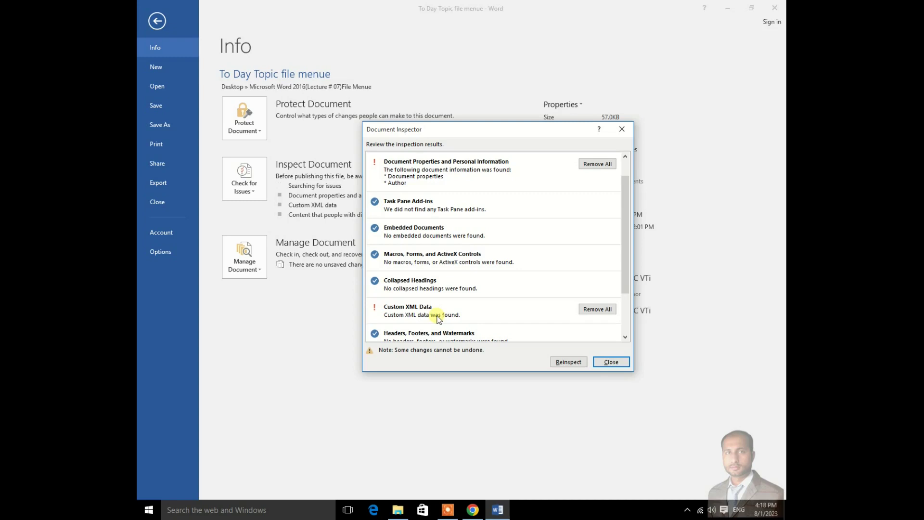
pyautogui.scroll(1, 439, 318)
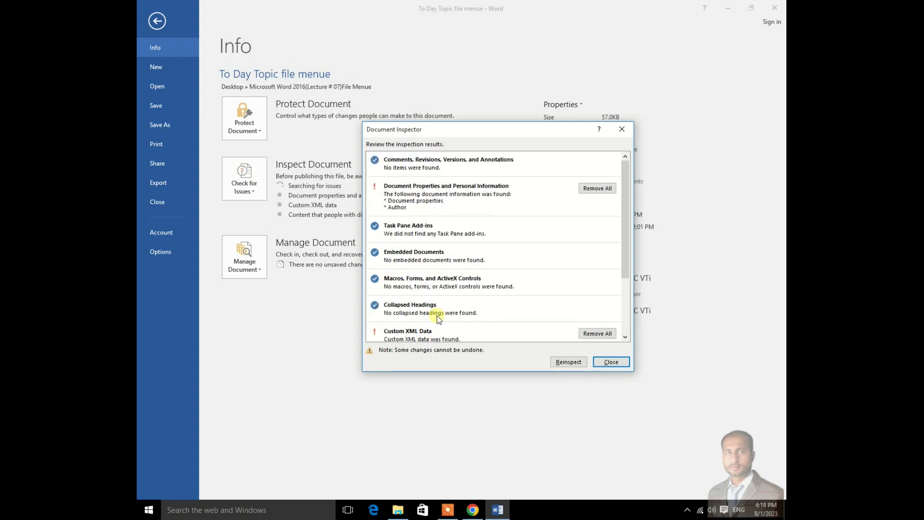
pyautogui.click(596, 190)
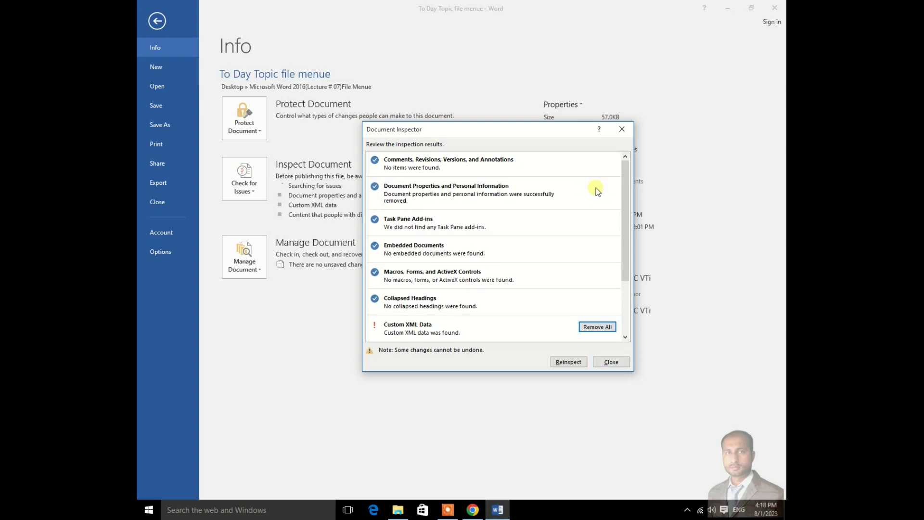
pyautogui.click(599, 327)
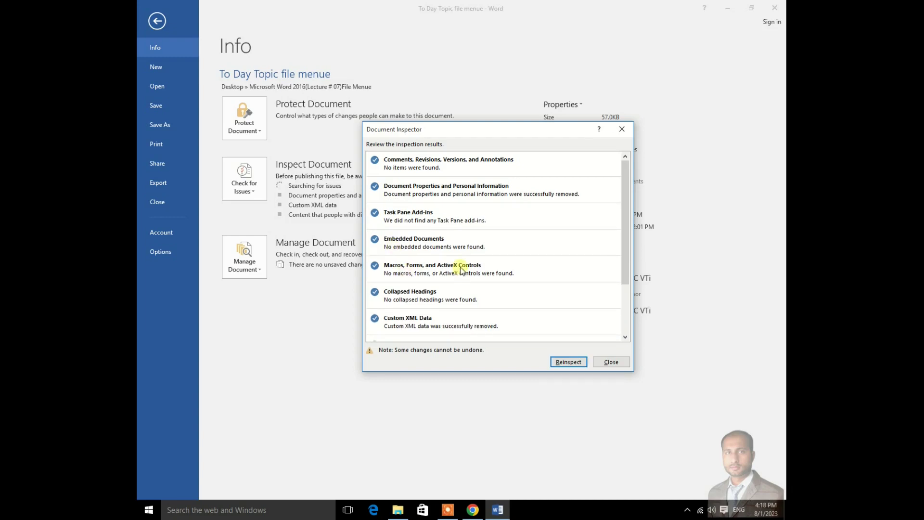
pyautogui.click(610, 362)
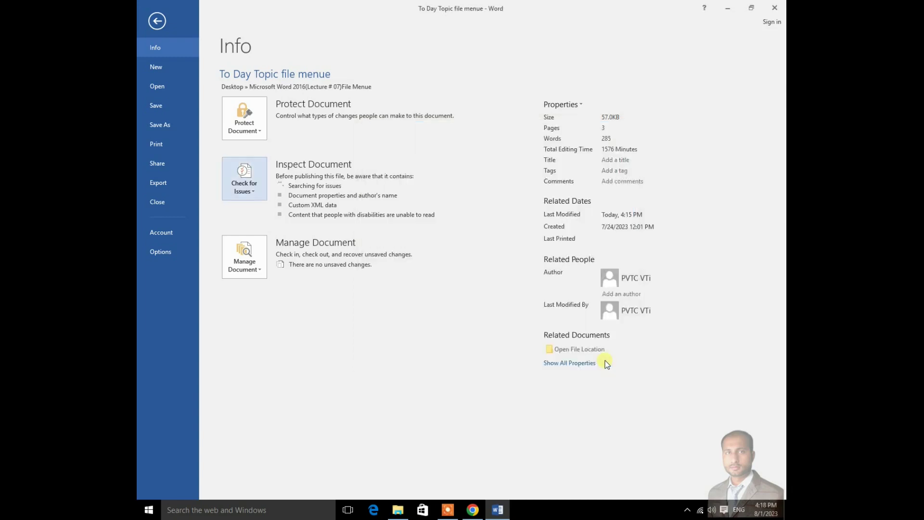
# Step: Run Check Accessibility from the Check for Issues menu on the Info page
pyautogui.click(257, 195)
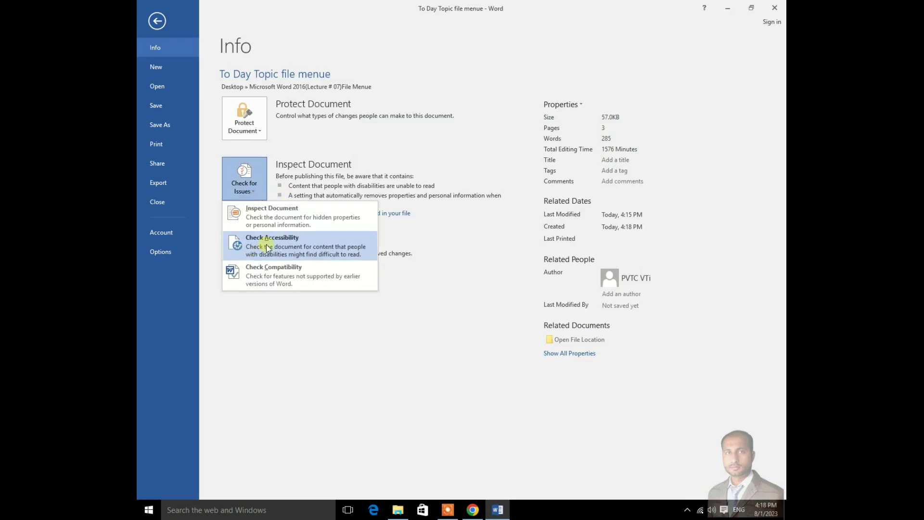
pyautogui.click(292, 244)
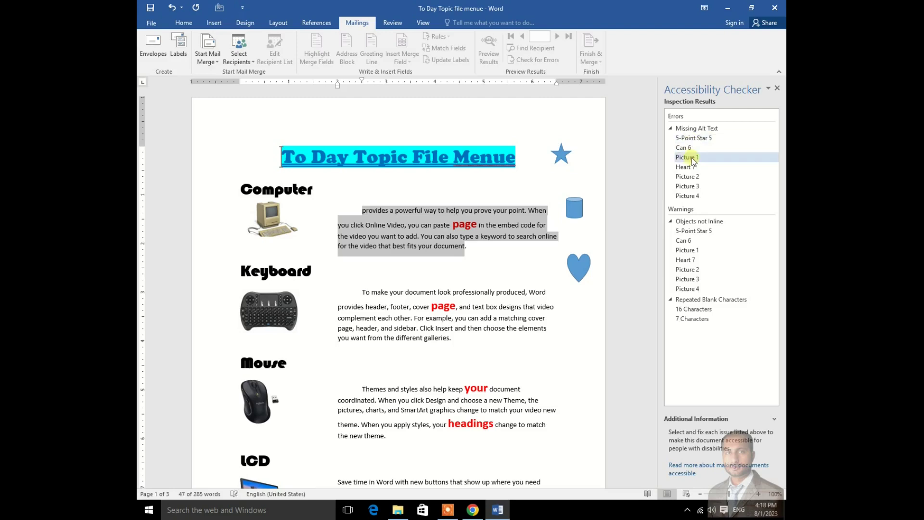
# Step: Select each flagged computer, heart, keyboard and mouse item in the Accessibility Checker, then close it
pyautogui.click(692, 159)
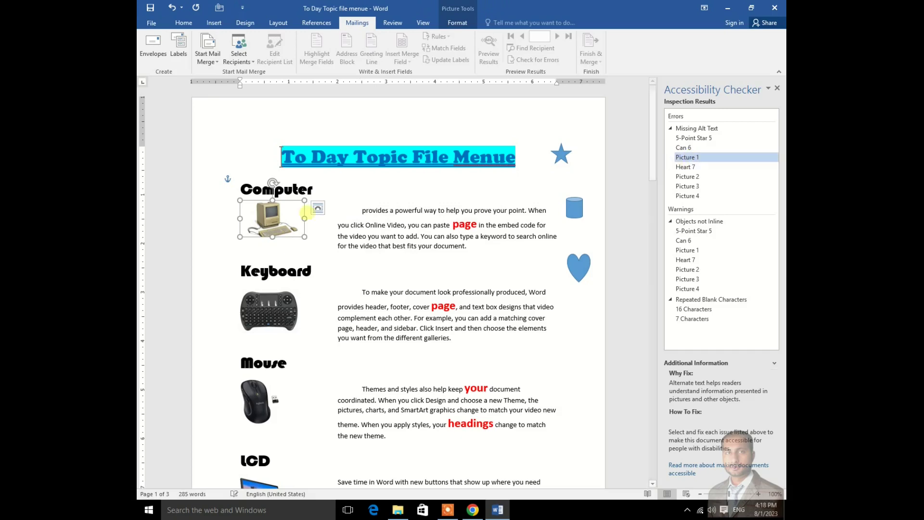
pyautogui.click(685, 166)
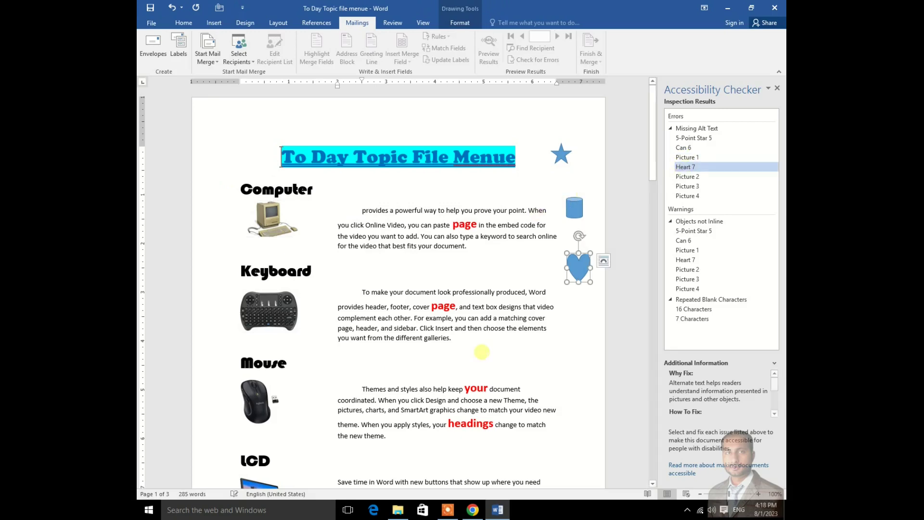
pyautogui.scroll(-3, 482, 352)
pyautogui.click(687, 177)
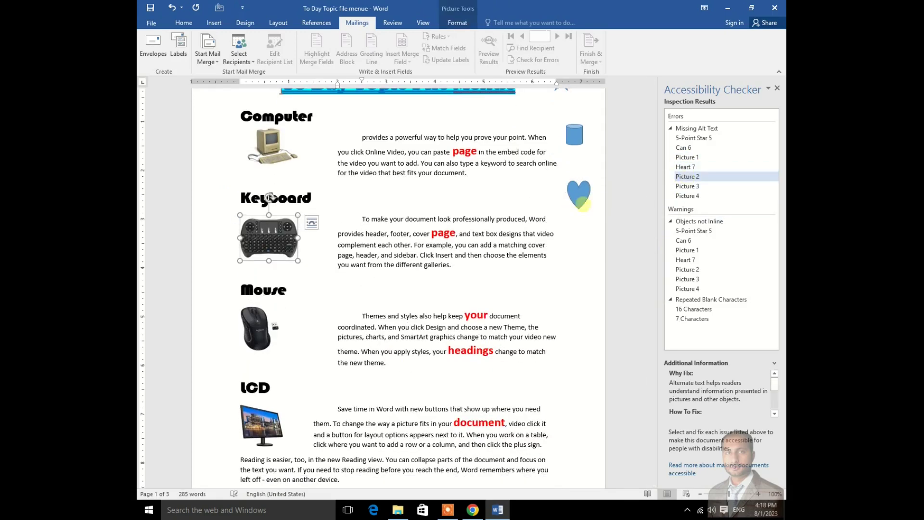
pyautogui.click(687, 186)
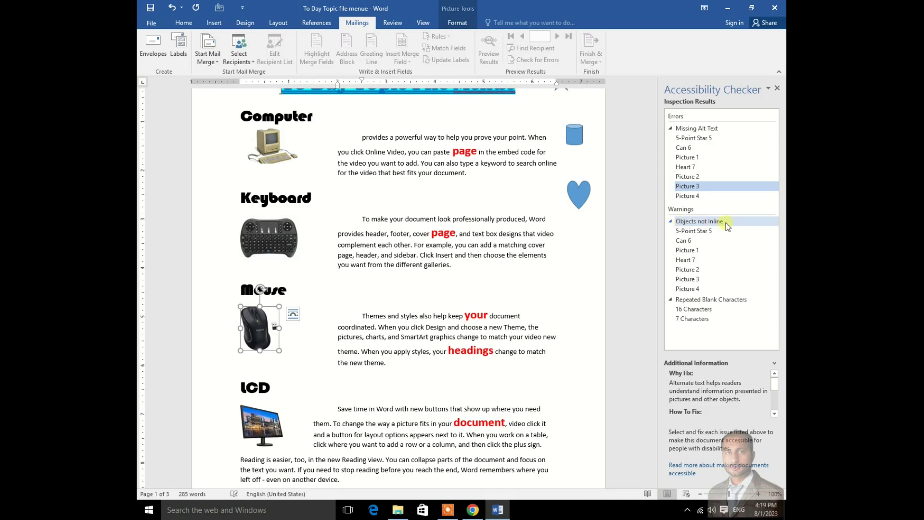
pyautogui.click(688, 249)
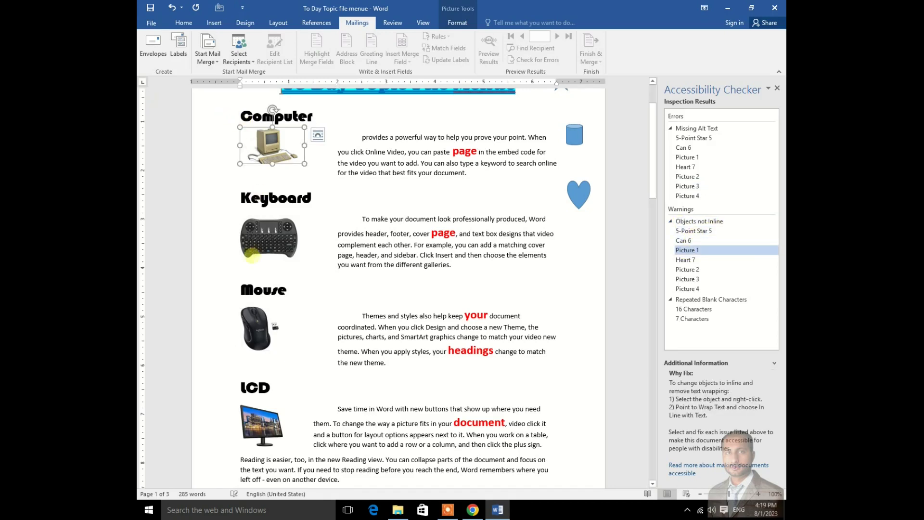
pyautogui.click(683, 260)
pyautogui.click(688, 269)
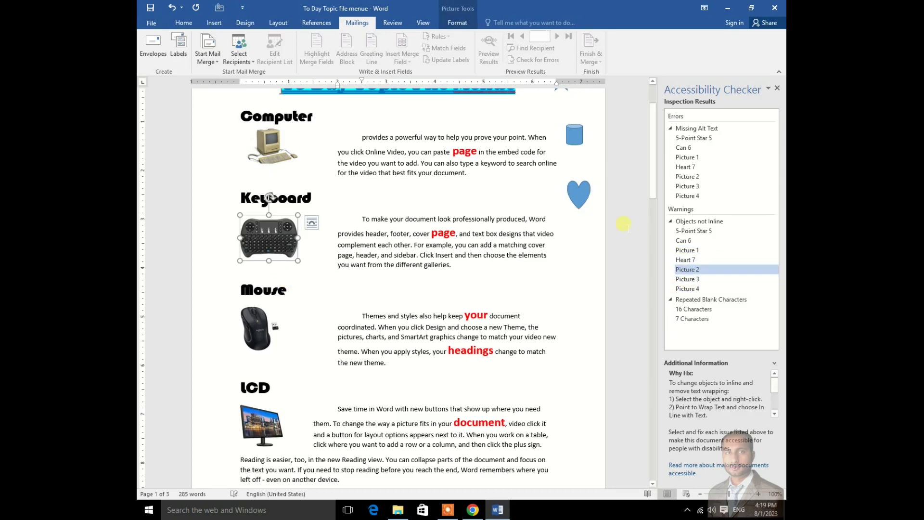
pyautogui.click(684, 260)
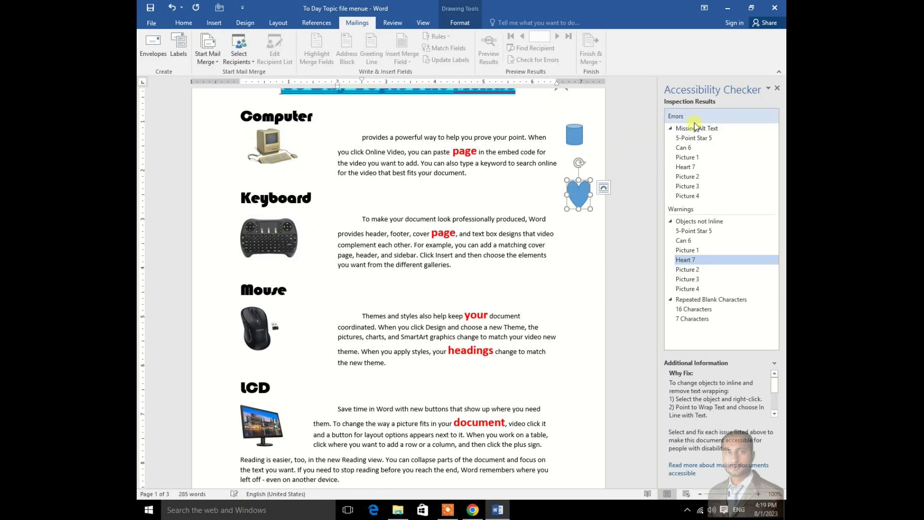
pyautogui.click(777, 88)
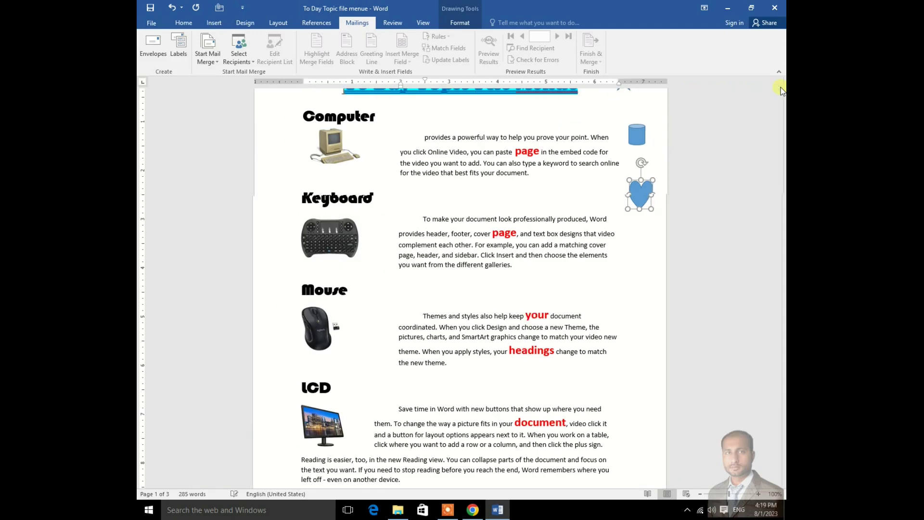
pyautogui.click(152, 23)
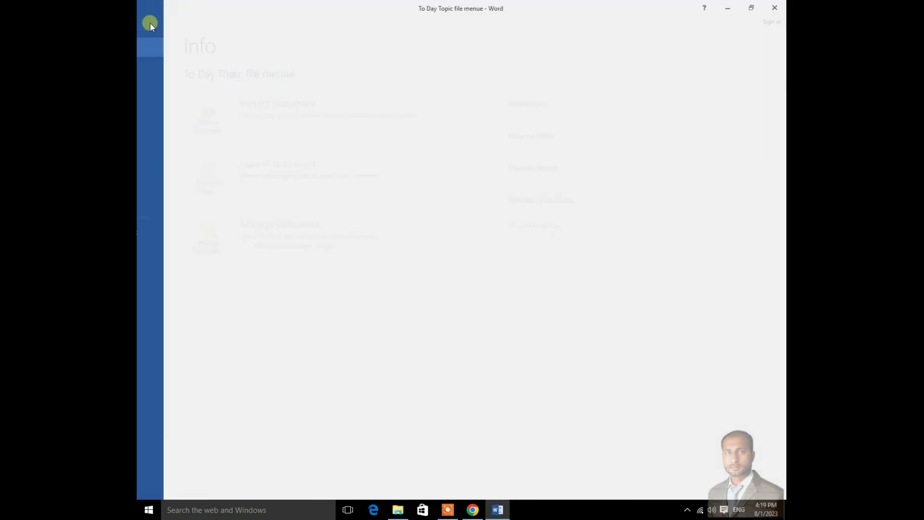
pyautogui.click(254, 191)
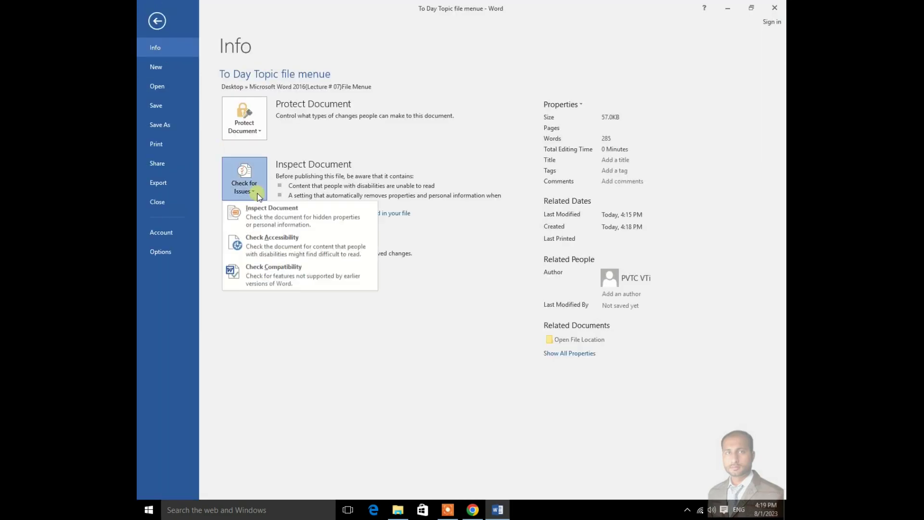
pyautogui.click(264, 269)
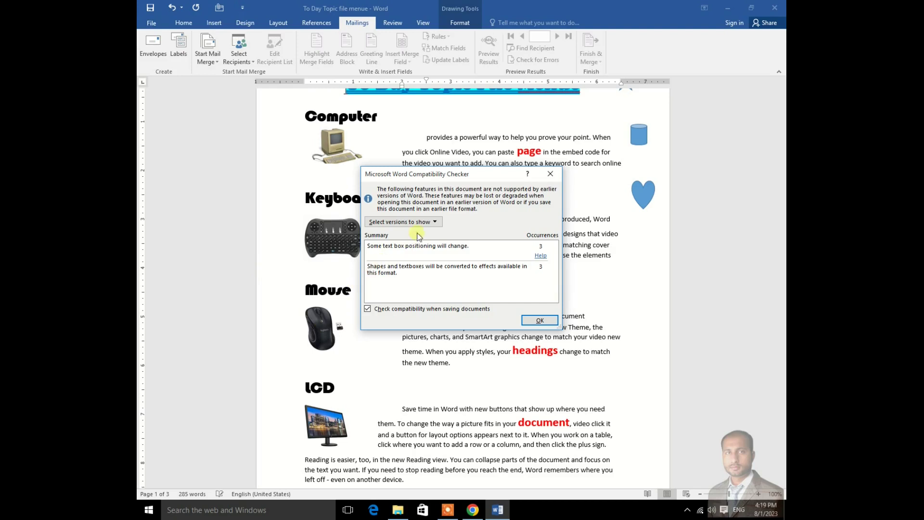
pyautogui.click(433, 223)
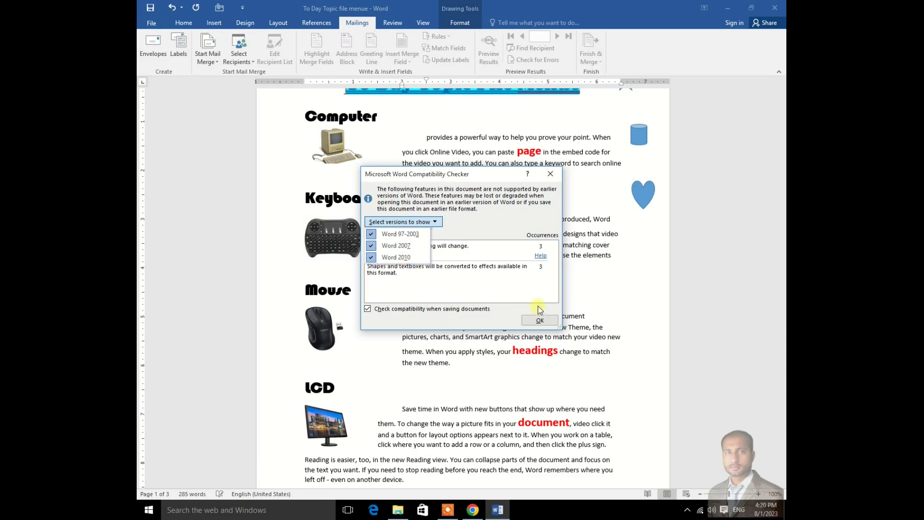
pyautogui.click(506, 289)
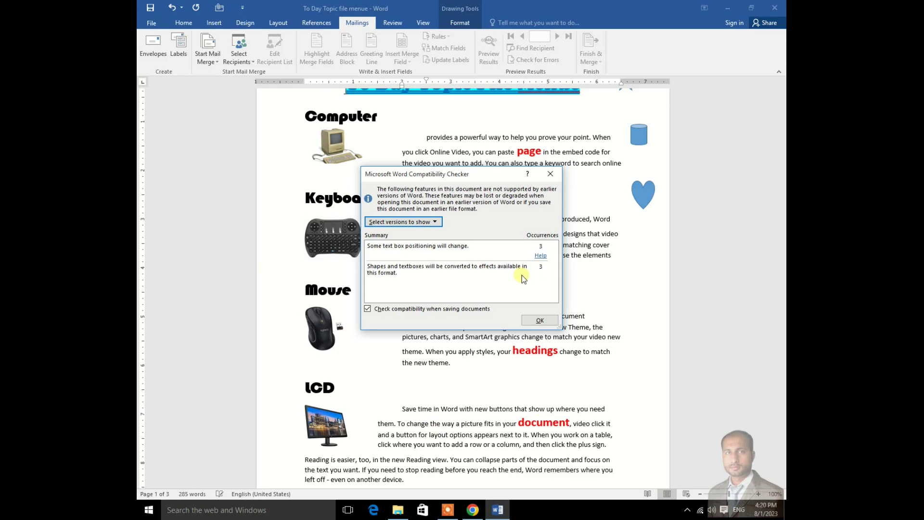
pyautogui.click(540, 321)
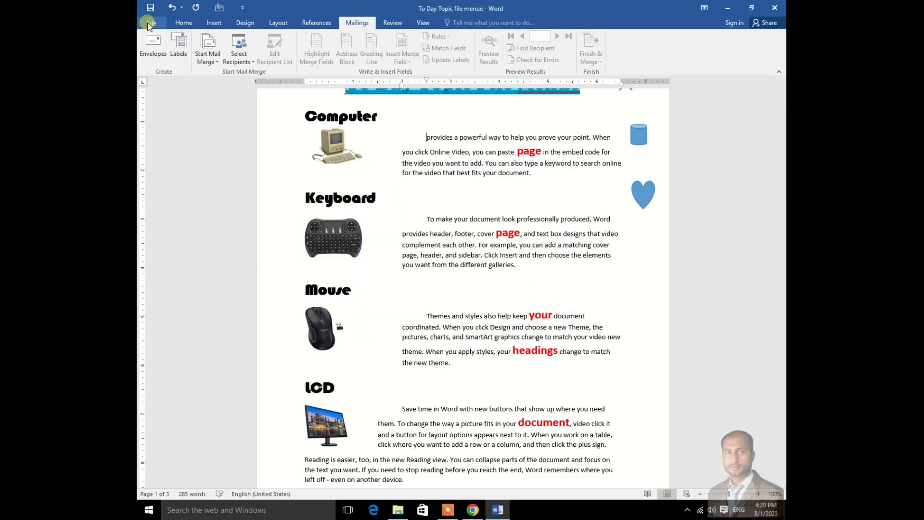
# Step: Return to File > Info and browse the Check for Issues and Manage Document options
pyautogui.click(148, 23)
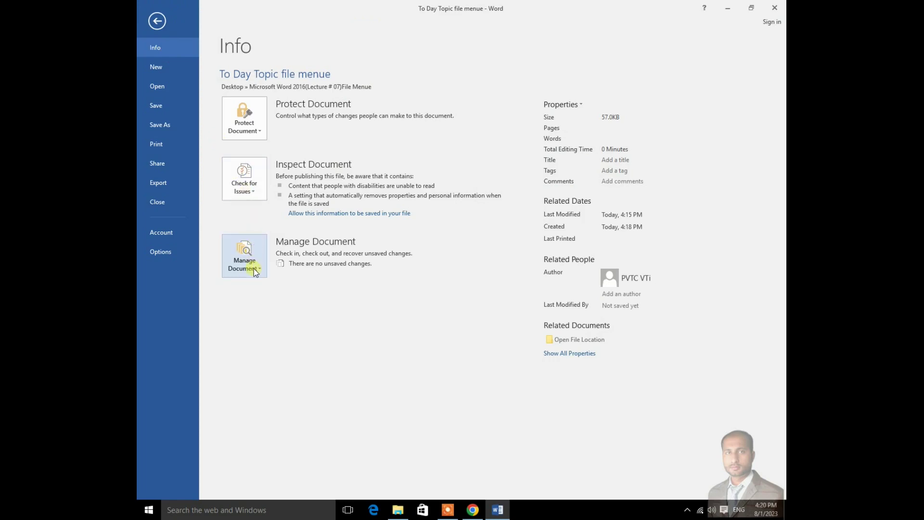
pyautogui.click(255, 194)
pyautogui.click(259, 272)
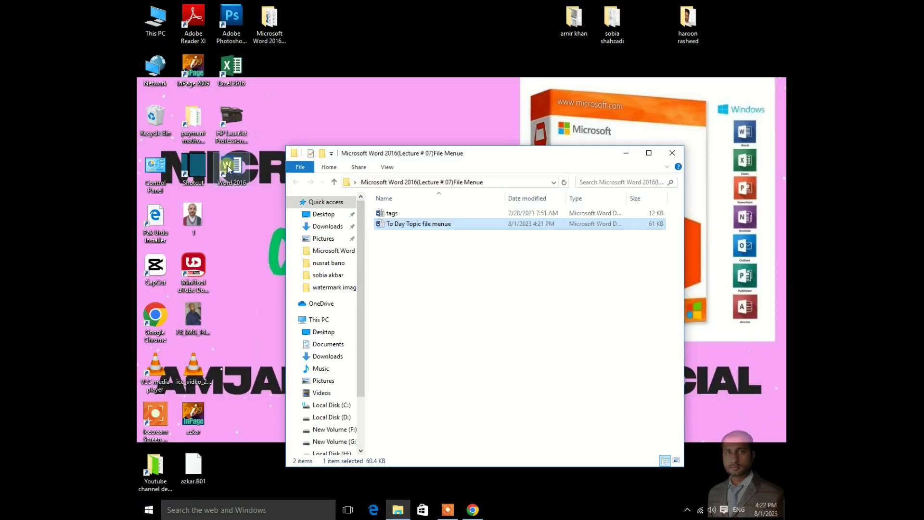
# Step: Start Word 2016 with a blank document, type the channel title, and close without saving
pyautogui.click(237, 172)
pyautogui.doubleClick(238, 172)
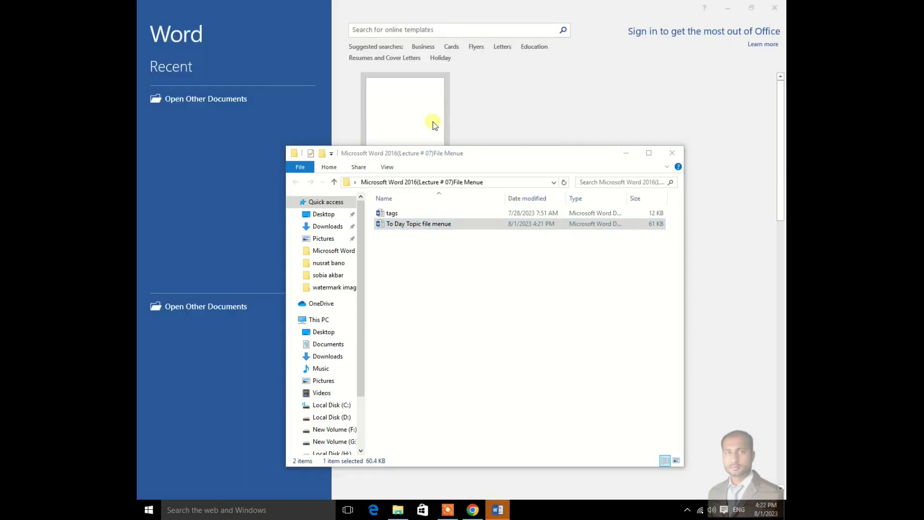
pyautogui.click(412, 116)
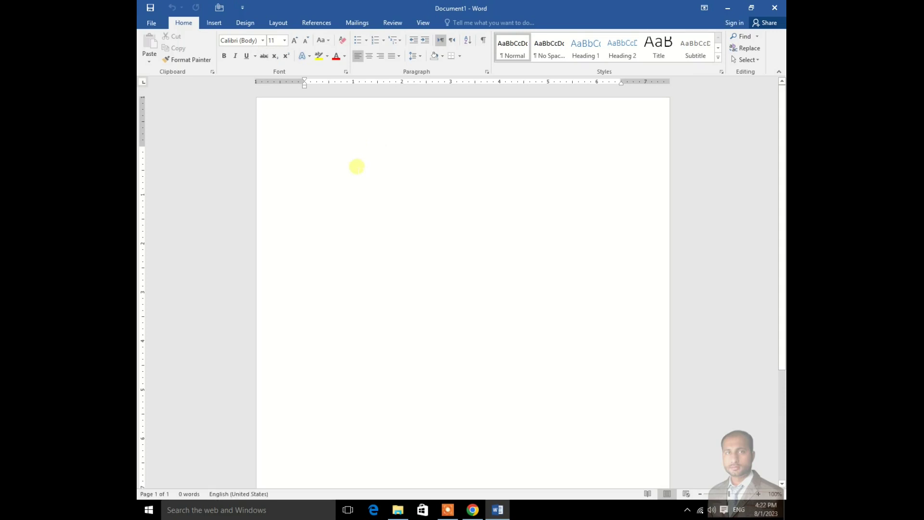
pyautogui.write('Amjad Mahmood Official Youtube Channel')
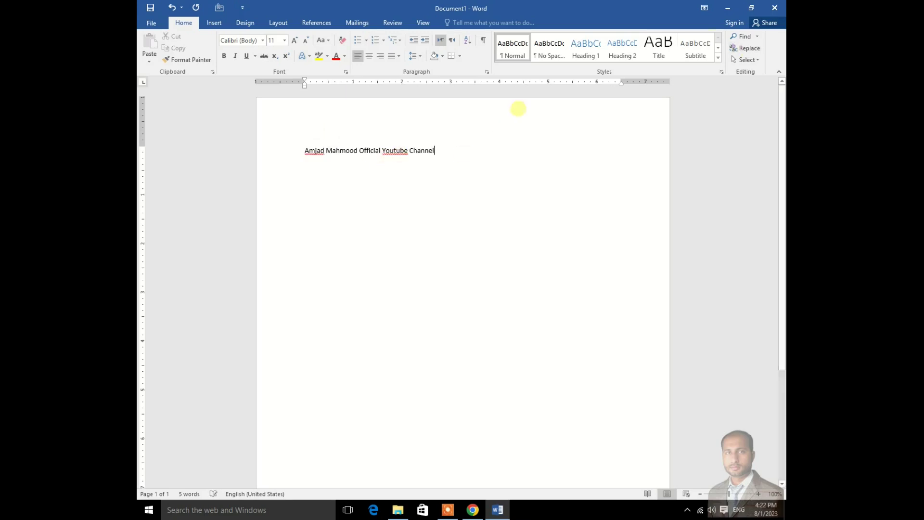
pyautogui.click(776, 8)
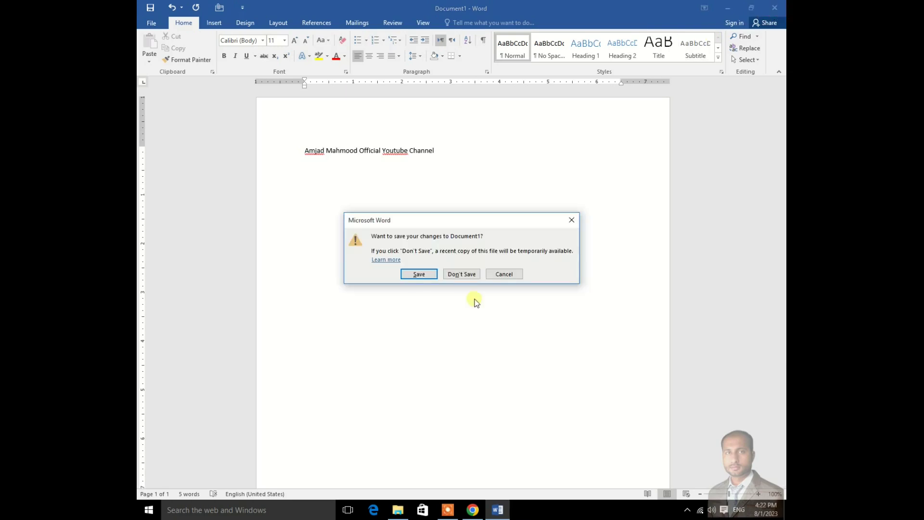
pyautogui.click(470, 275)
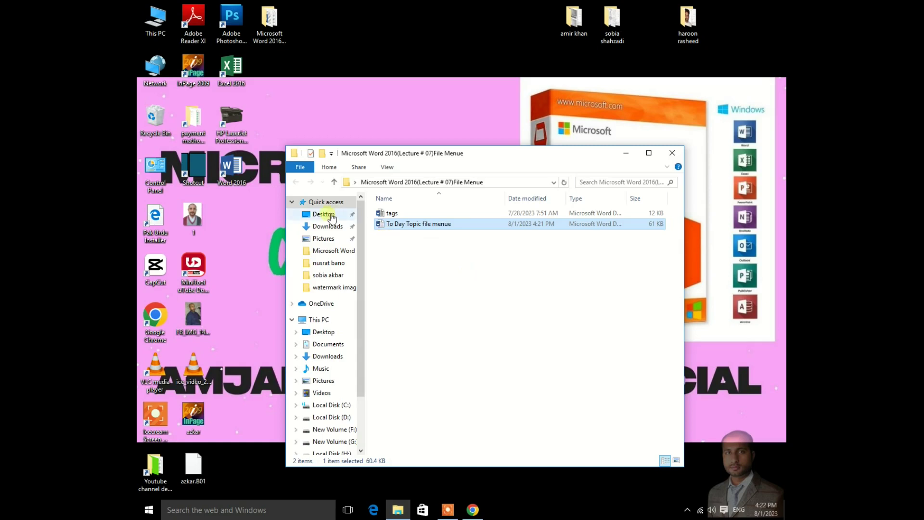
# Step: Relaunch Word and open the unsaved channel-title .asd file via Recover Unsaved Documents, read-only
pyautogui.doubleClick(229, 175)
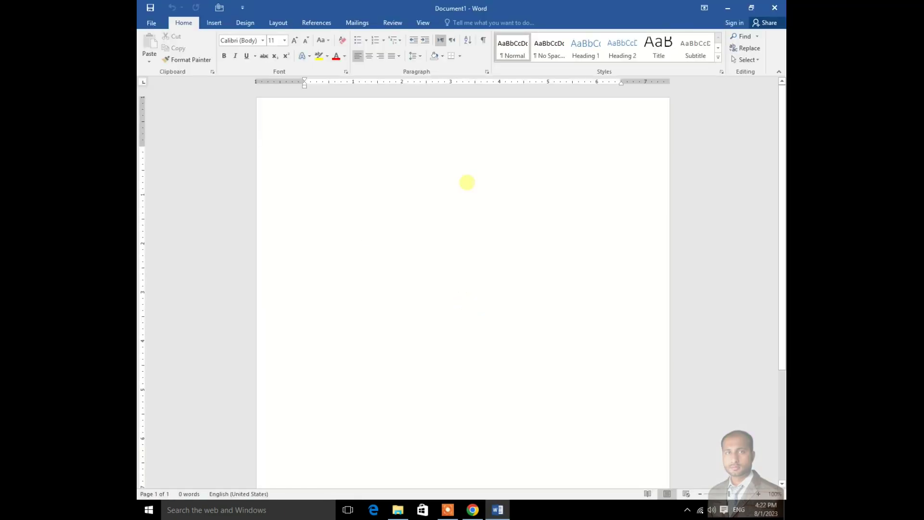
pyautogui.click(152, 23)
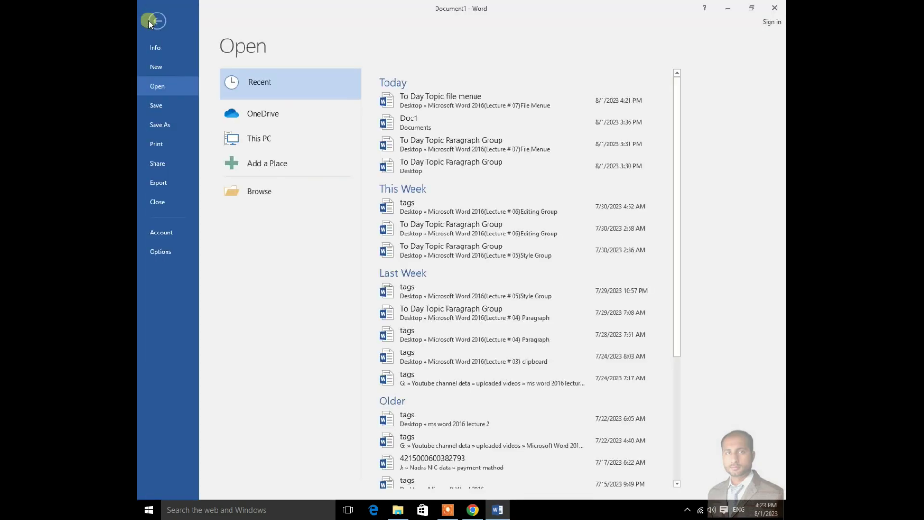
pyautogui.click(159, 45)
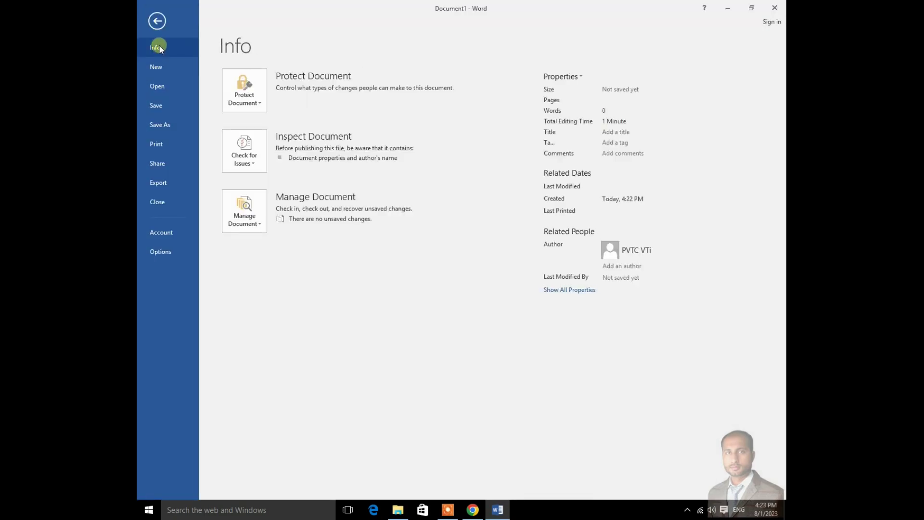
pyautogui.click(262, 225)
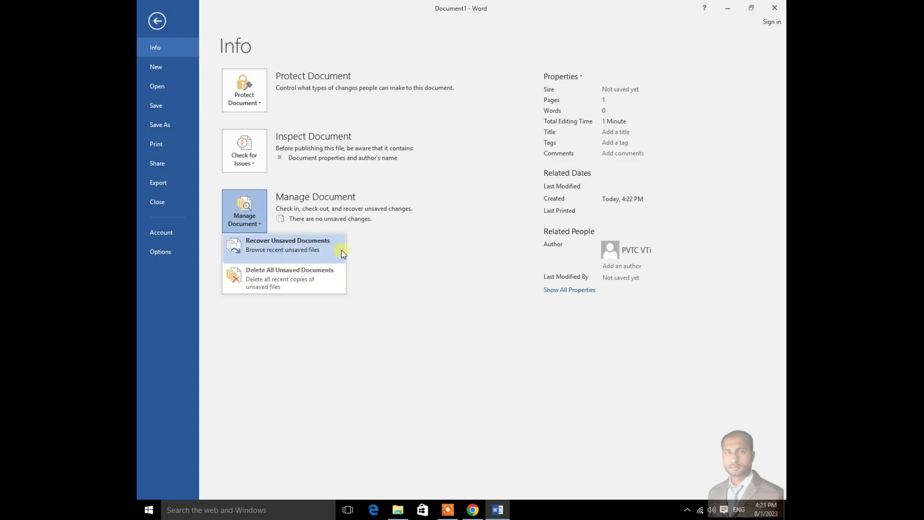
pyautogui.click(281, 247)
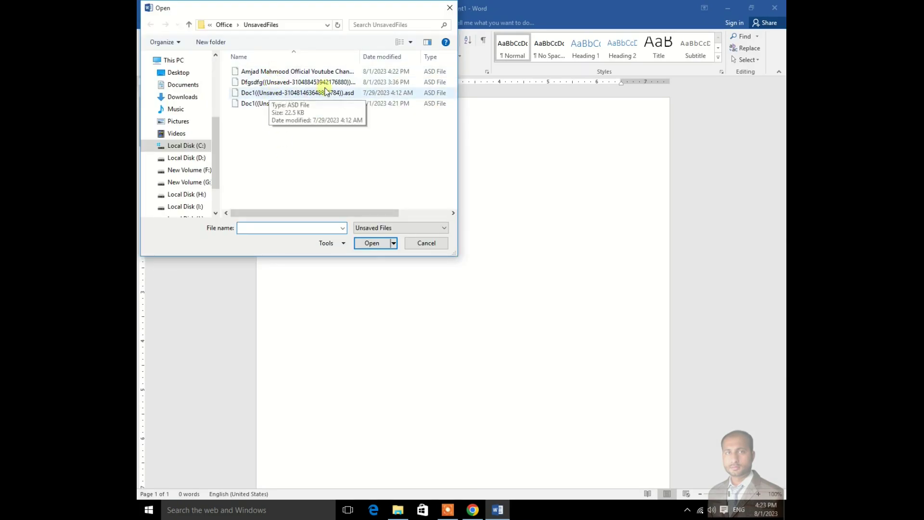
pyautogui.click(277, 72)
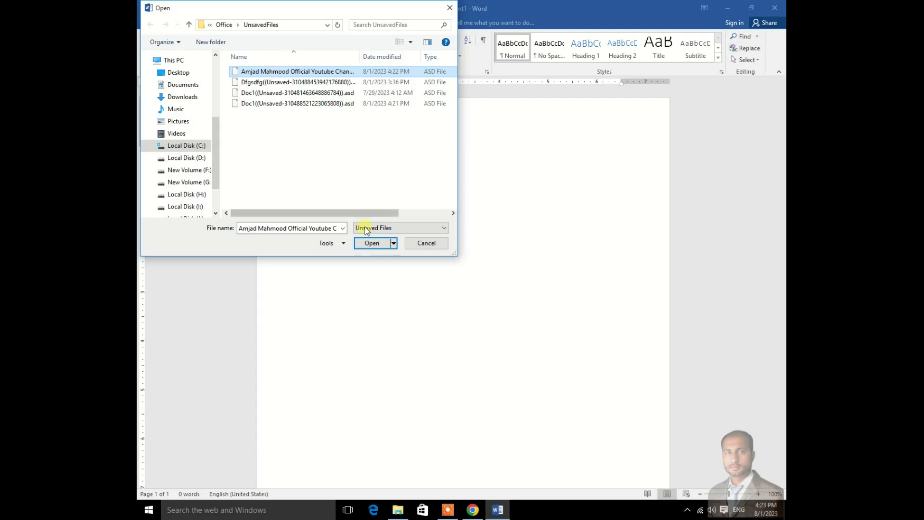
pyautogui.click(372, 243)
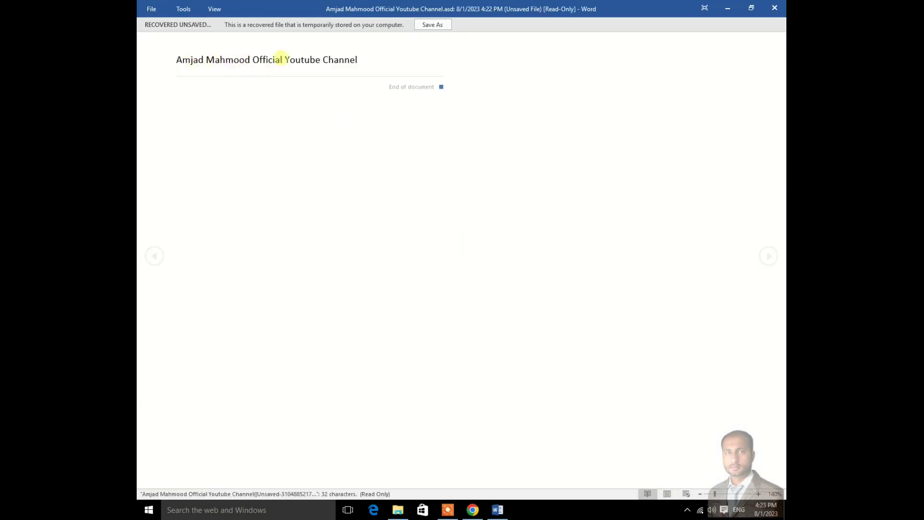
# Step: Save the recovered channel-title file as a Word document in Documents, then close Word
pyautogui.click(440, 26)
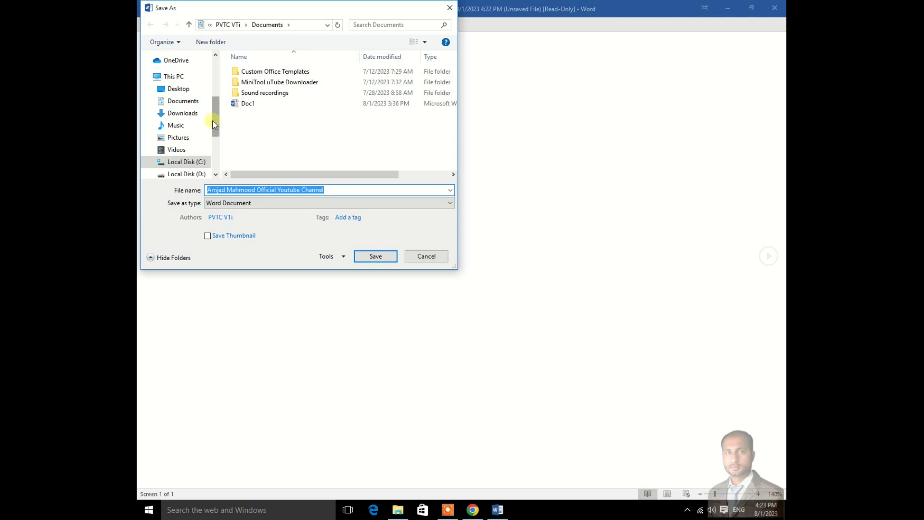
pyautogui.click(376, 257)
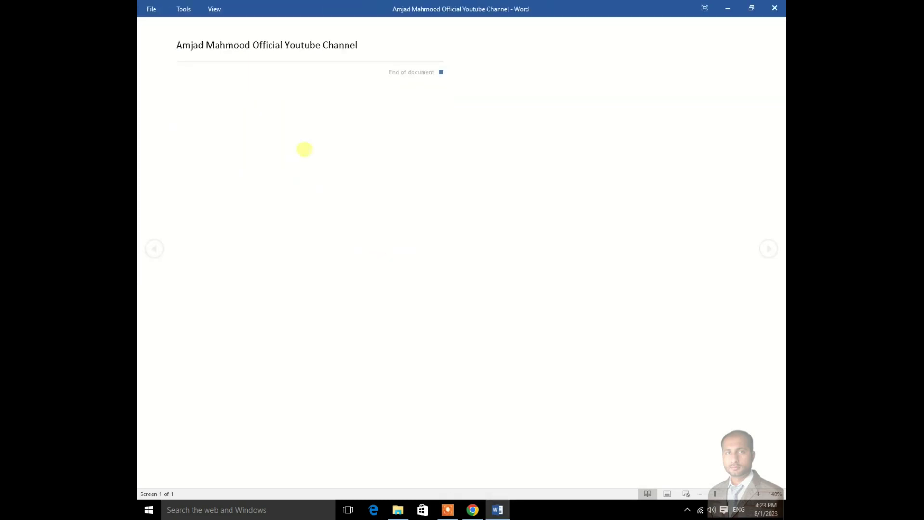
pyautogui.click(775, 7)
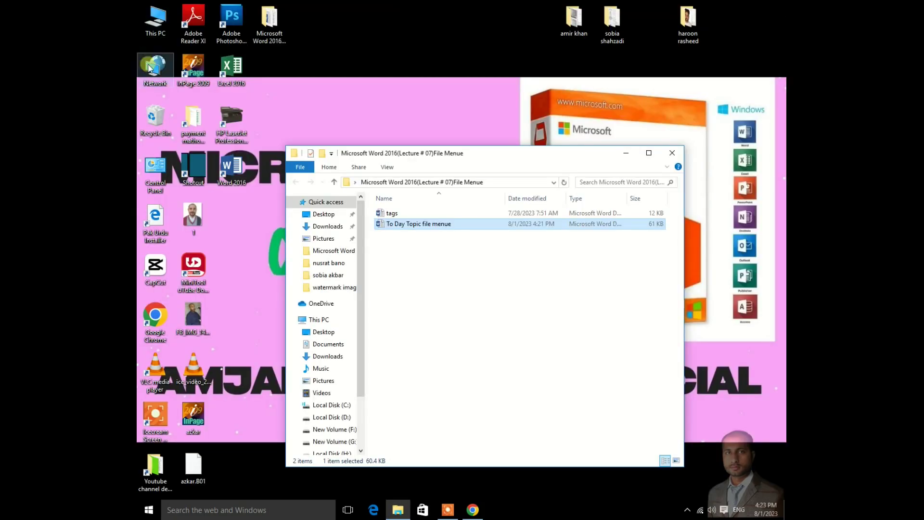
# Step: Open the saved channel-title document from This PC > Documents and show its Manage Document options on the Info page
pyautogui.doubleClick(145, 30)
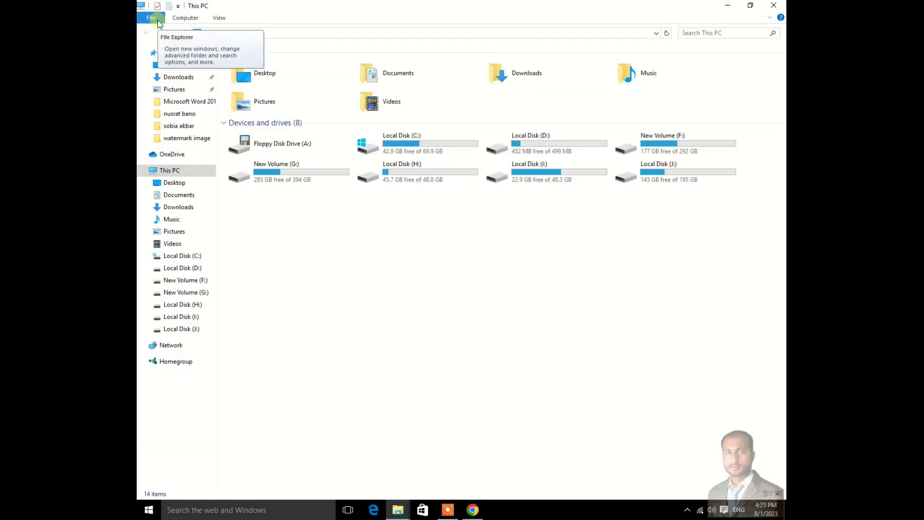
pyautogui.doubleClick(407, 74)
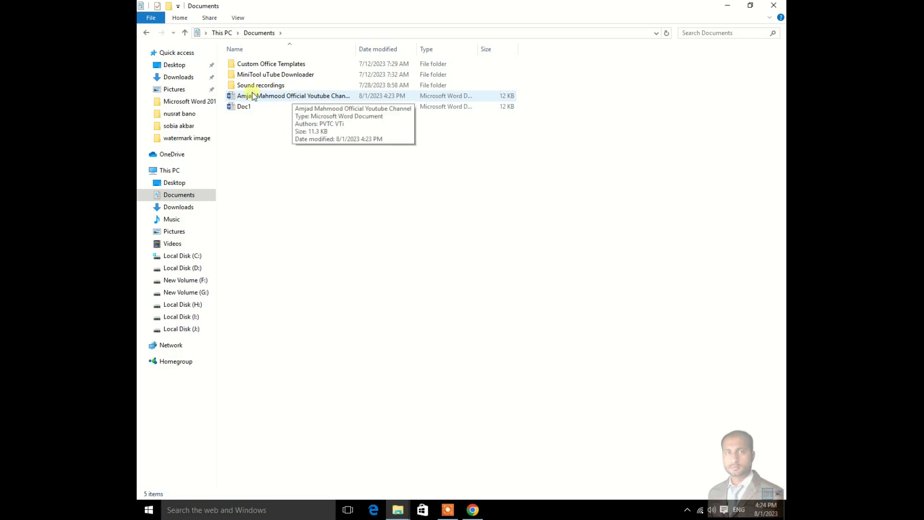
pyautogui.click(290, 97)
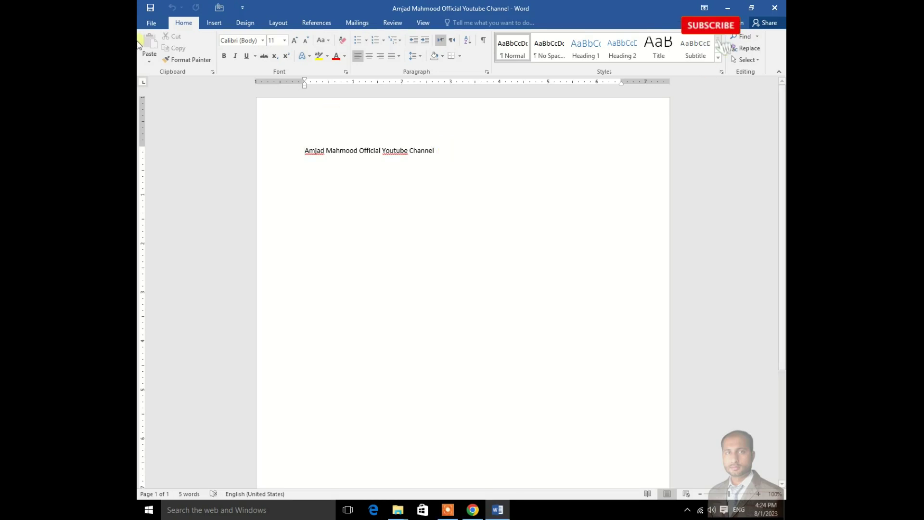
pyautogui.click(151, 22)
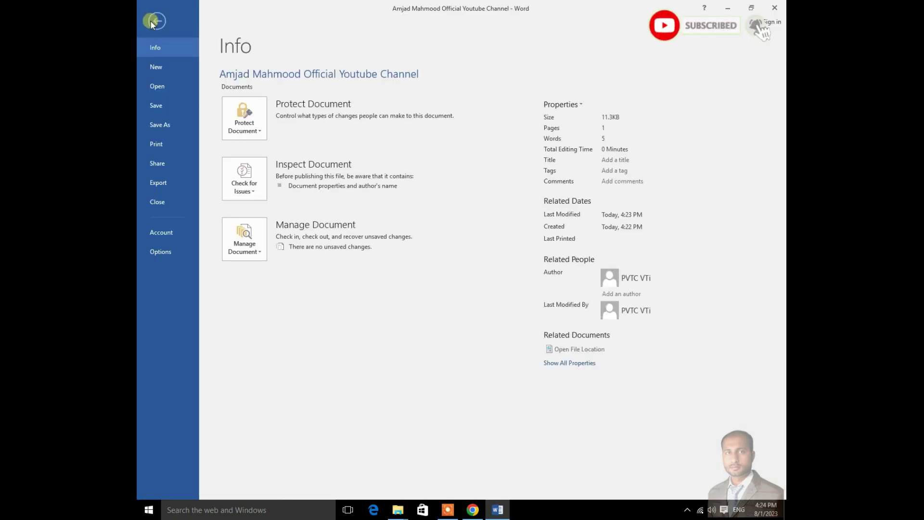
pyautogui.click(253, 259)
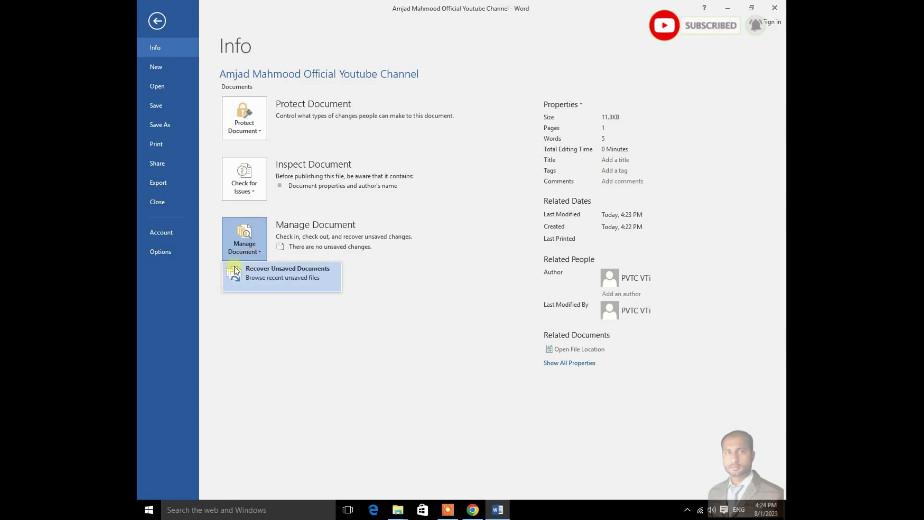